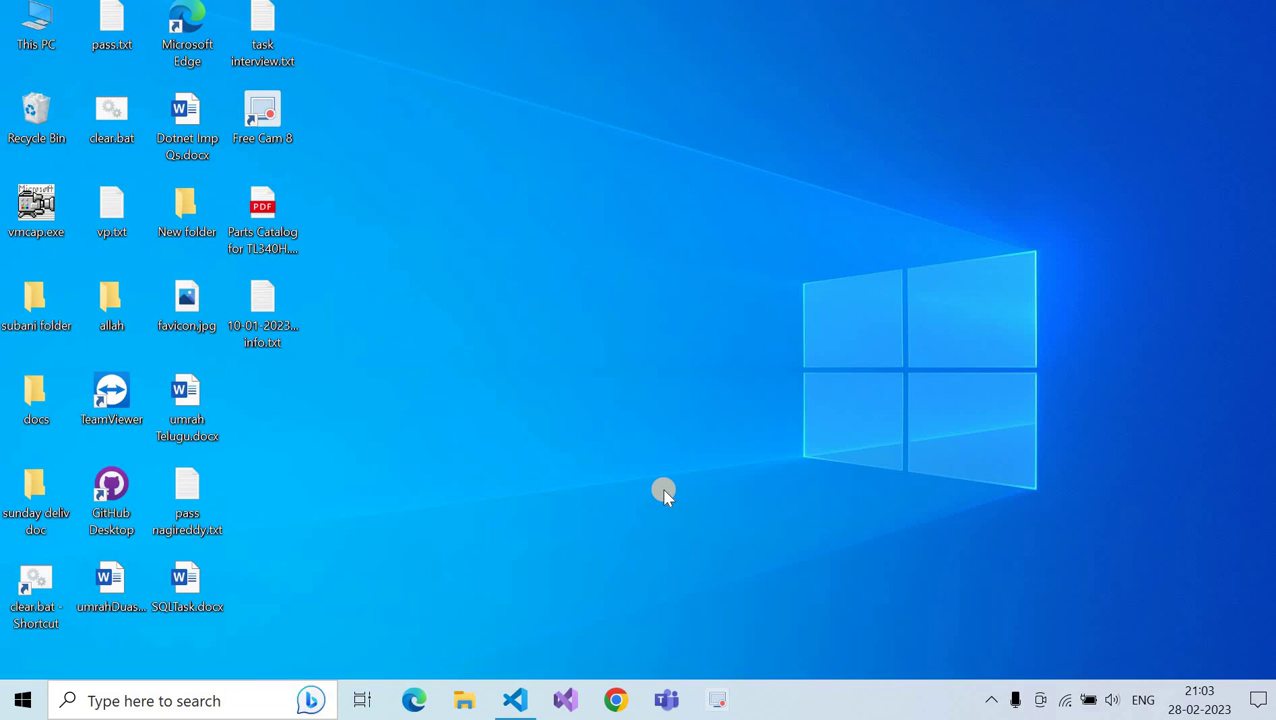
- Open the C:\Windows\Temp folder from the Run box with 'temp'
key(super+r)
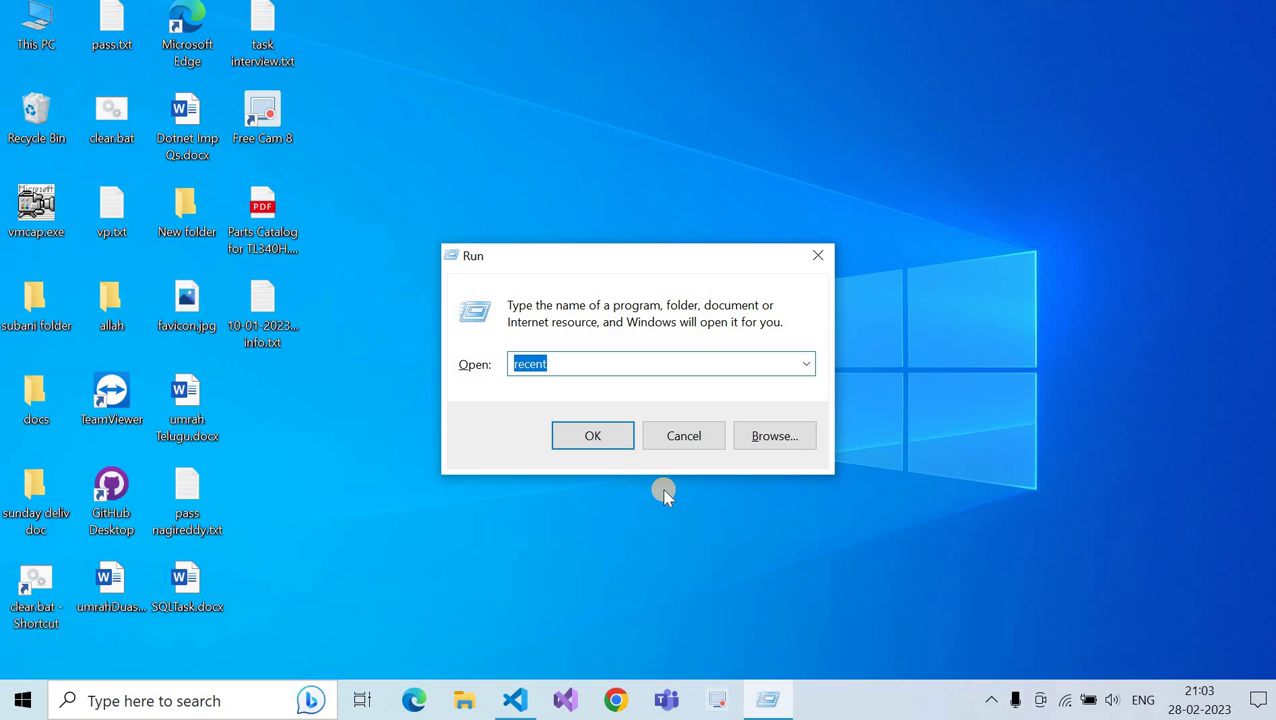
key(BackSpace)
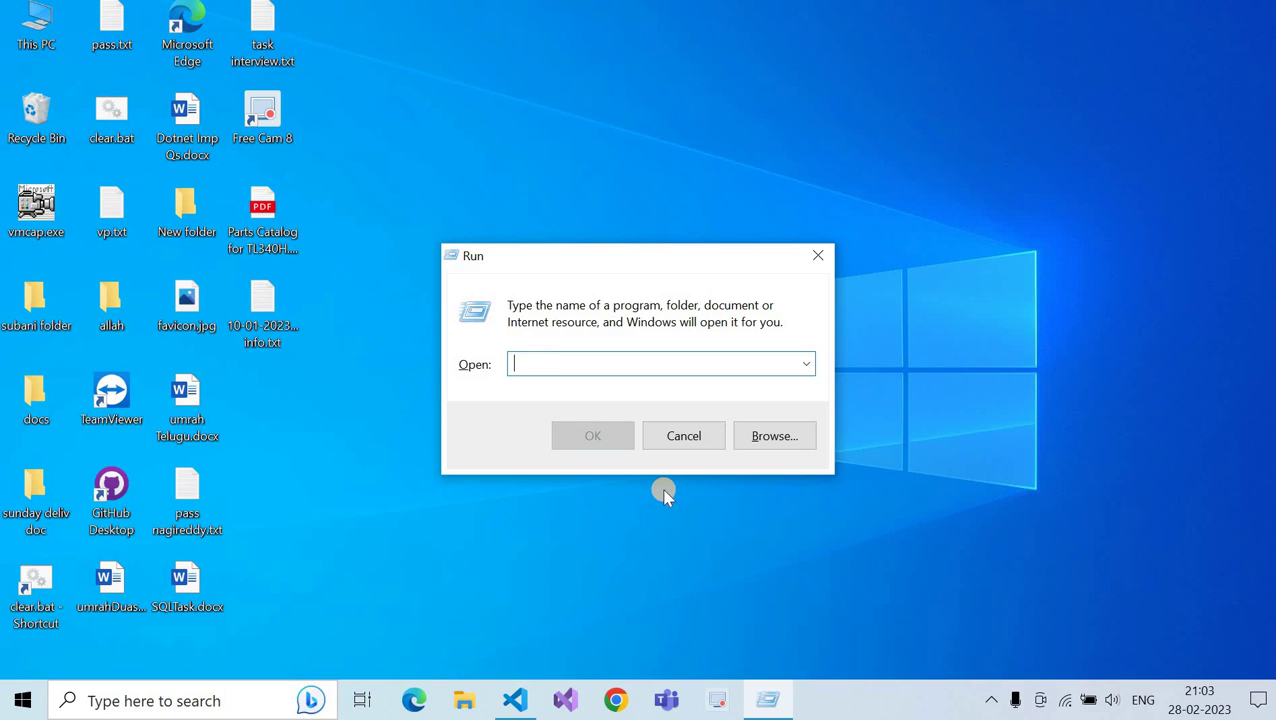
text(temp)
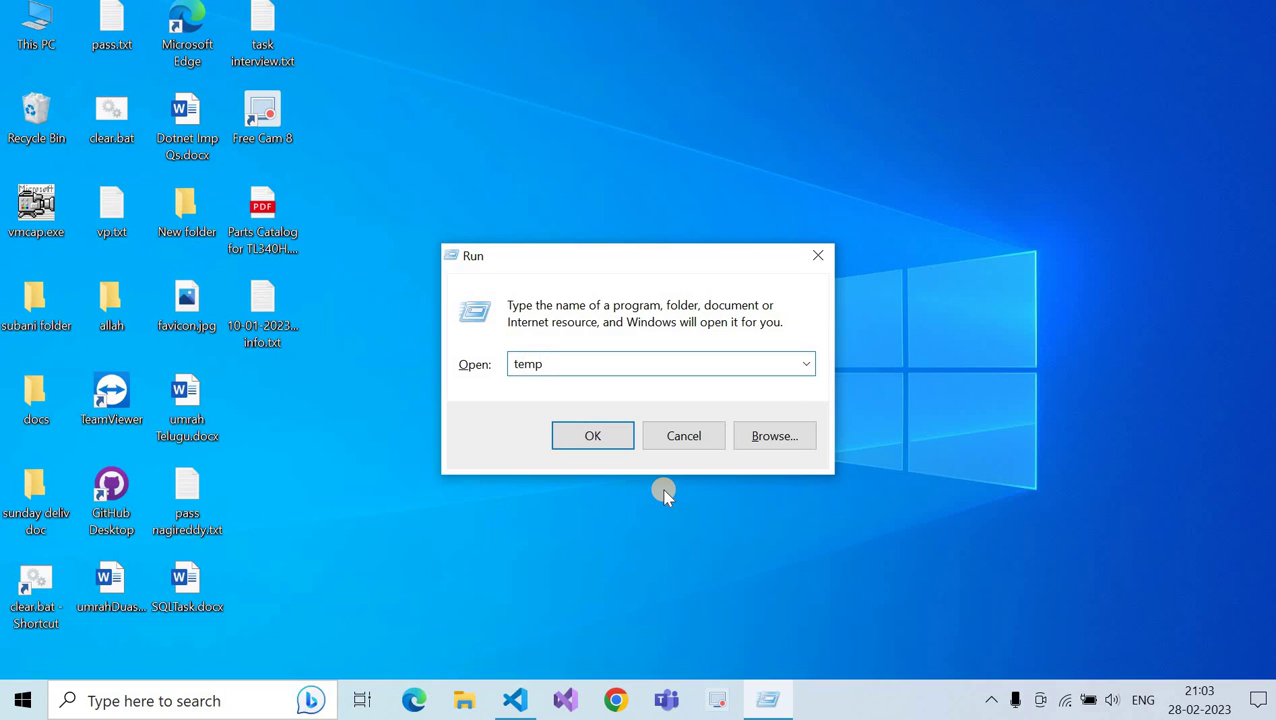
key(Return)
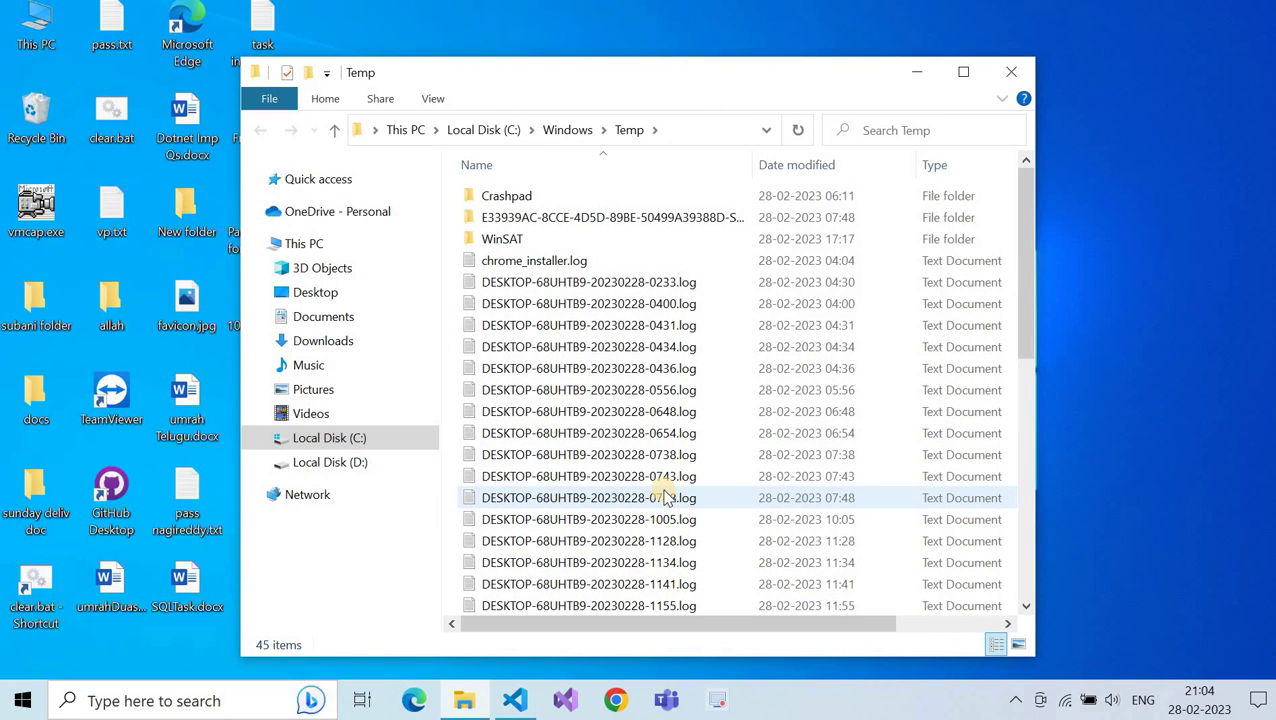
scroll(705, 440, down, 2)
scroll(705, 440, up, 2)
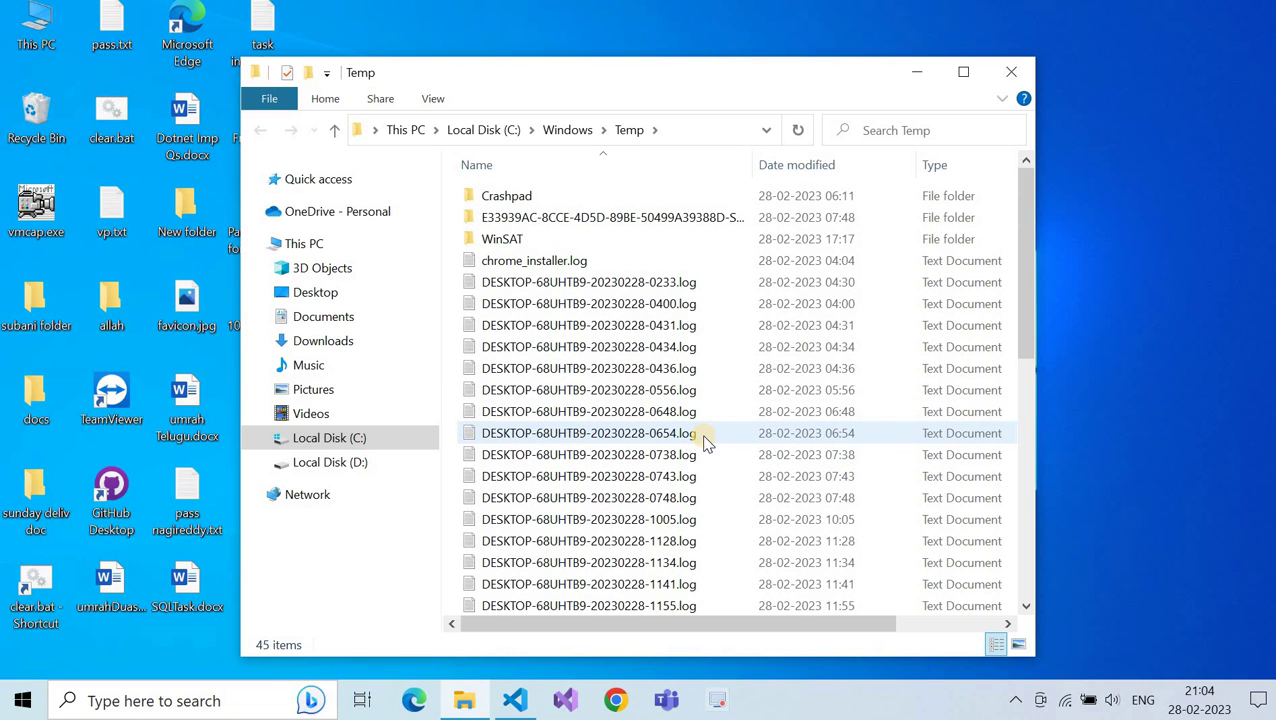
- Permanently delete all 45 Temp items with admin permission, leaving three in-use items, and close it
key(ctrl+a)
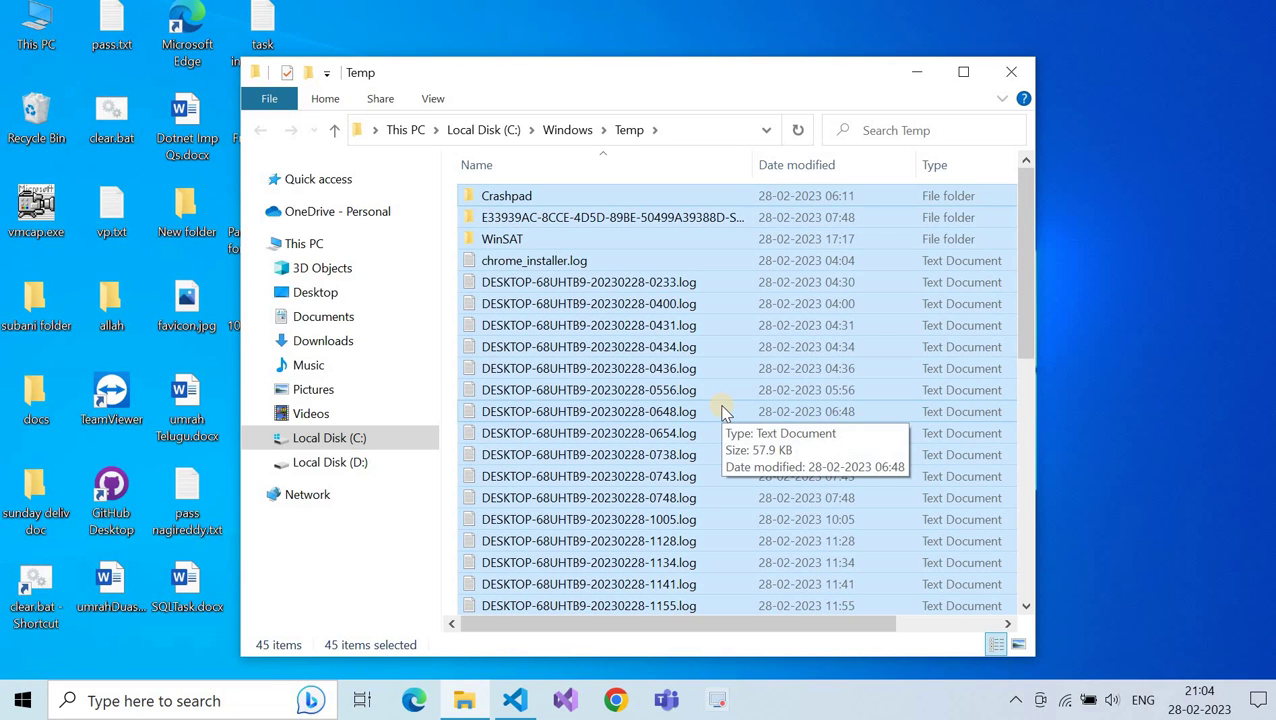
key(shift+Delete)
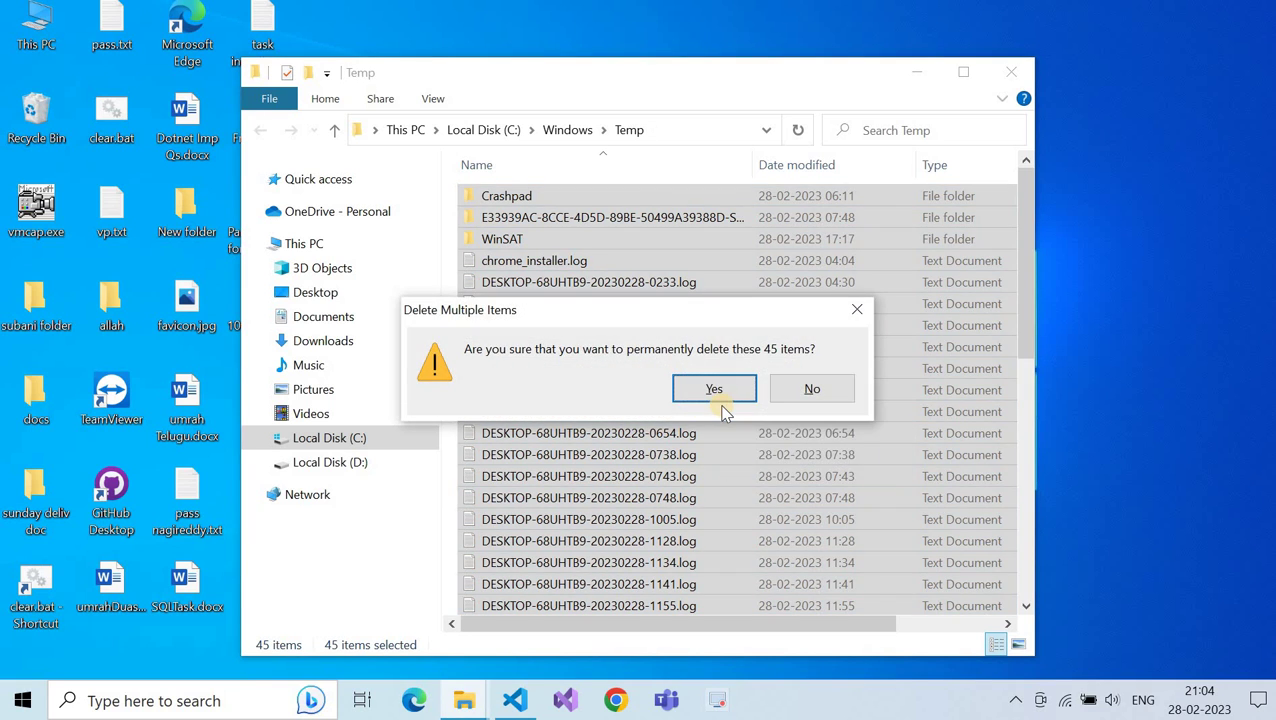
key(Return)
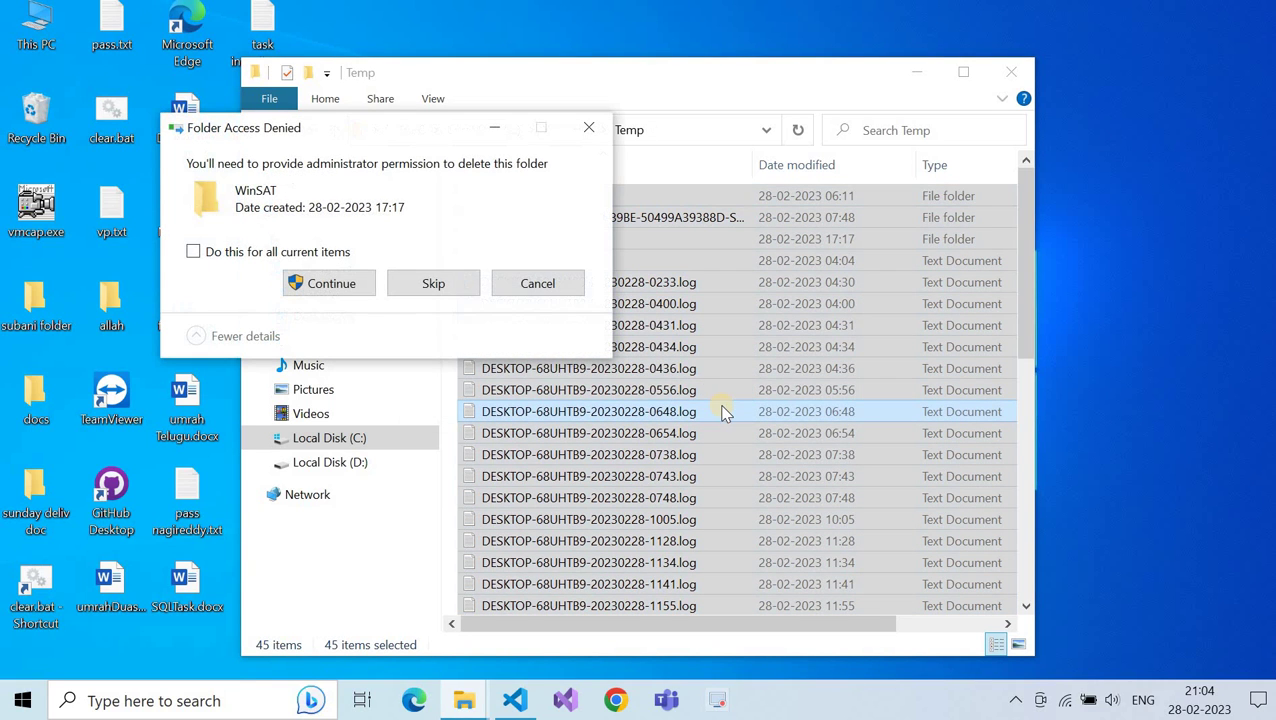
click(331, 283)
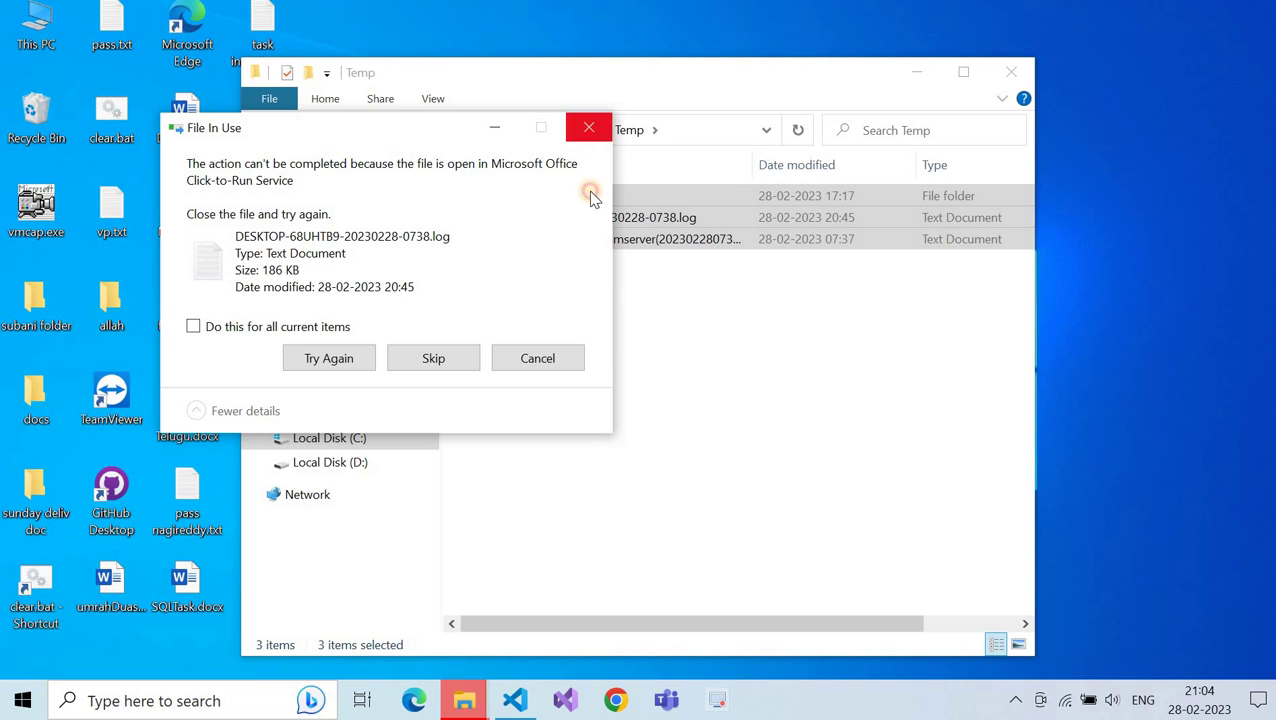
click(589, 130)
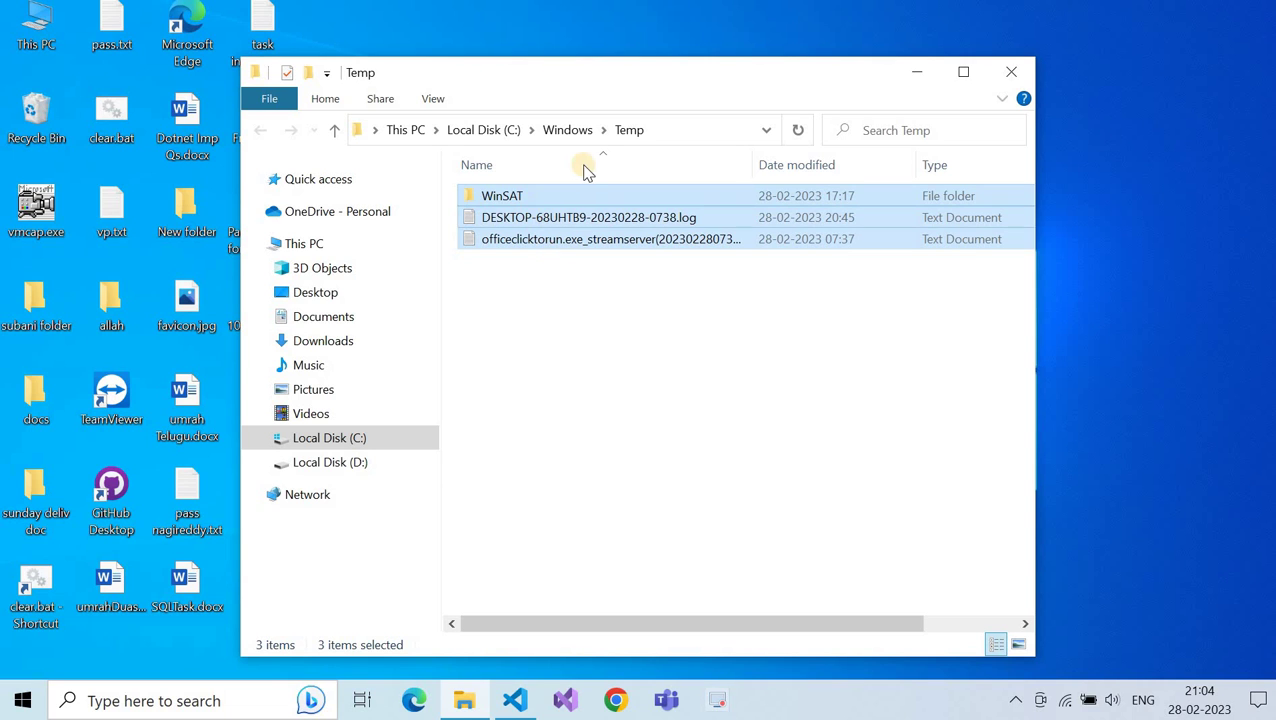
click(1008, 76)
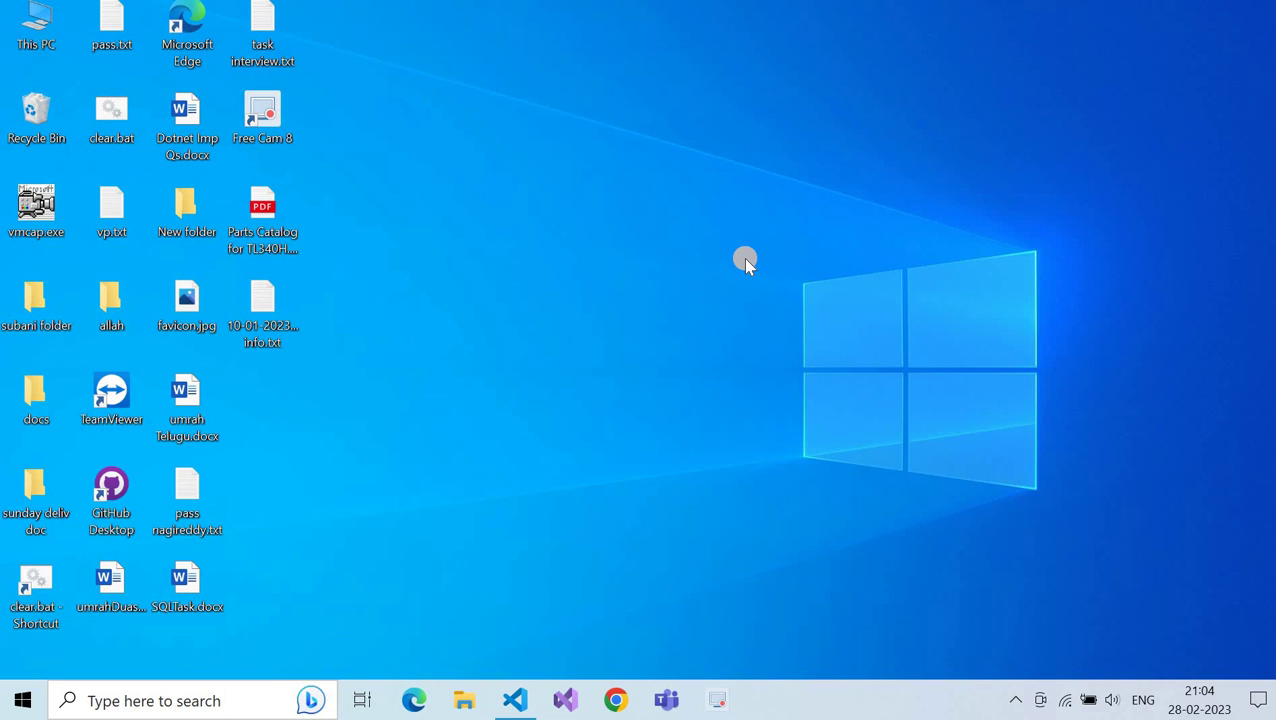
- Open the user's %temp% folder from the Run box
key(super+r)
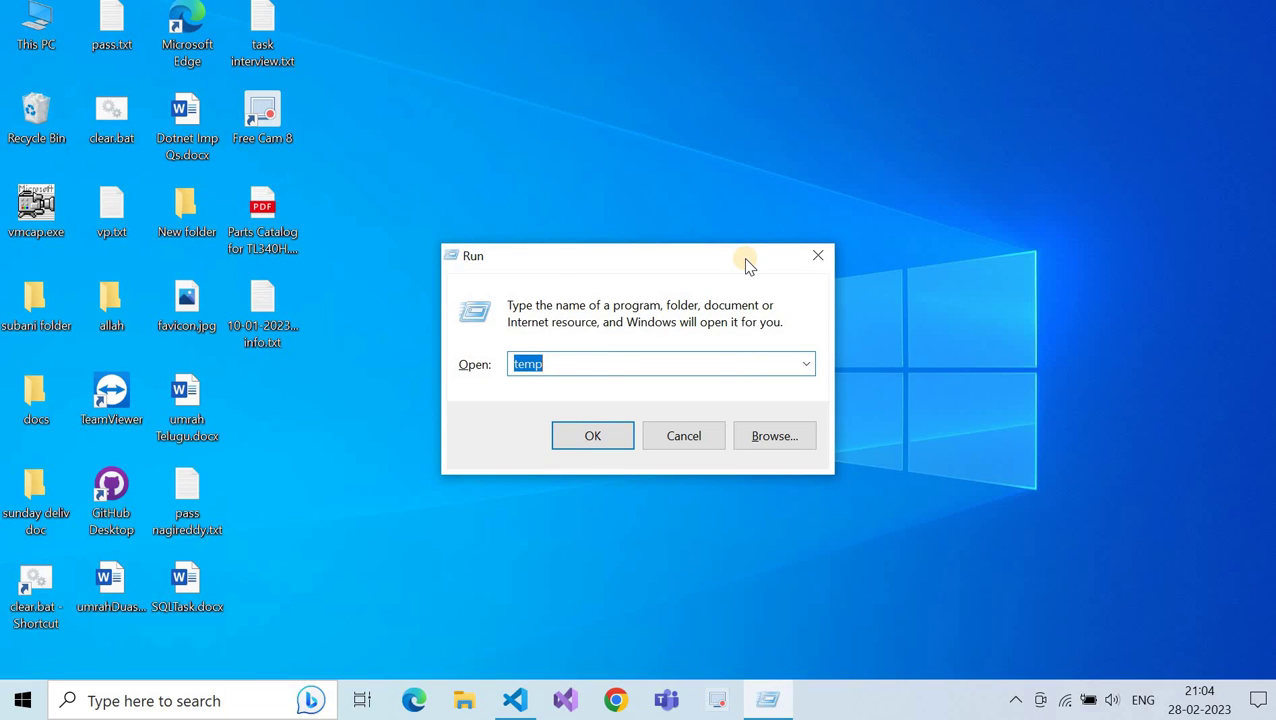
text(%temp)
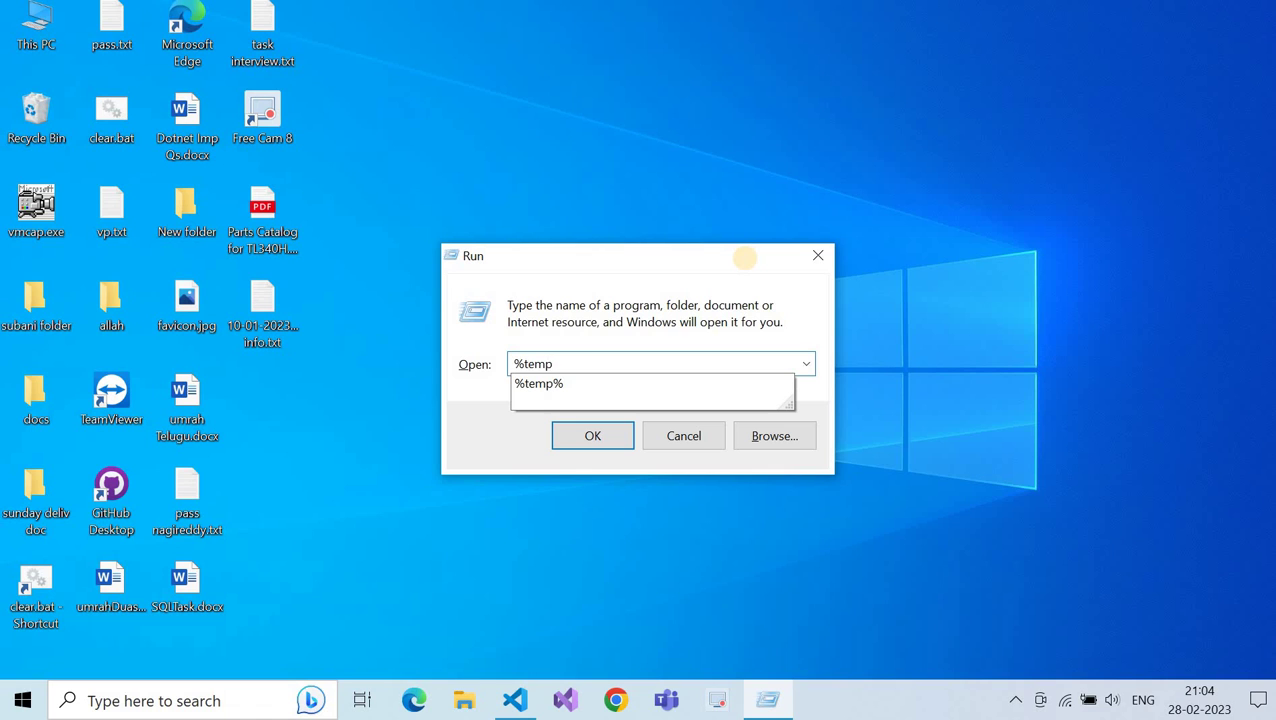
text(%)
key(Return)
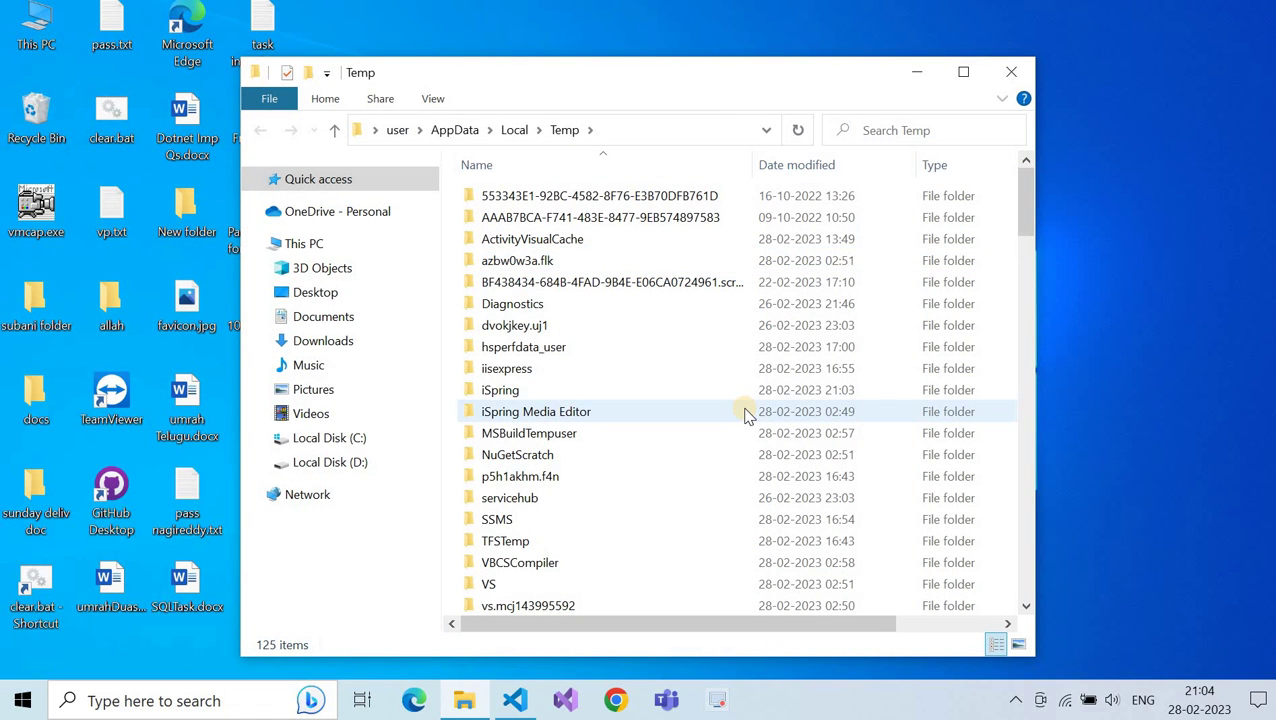
- Permanently delete the 125 %temp% items, retrying twice before skipping the 15 locked ones, and close it
key(ctrl+a)
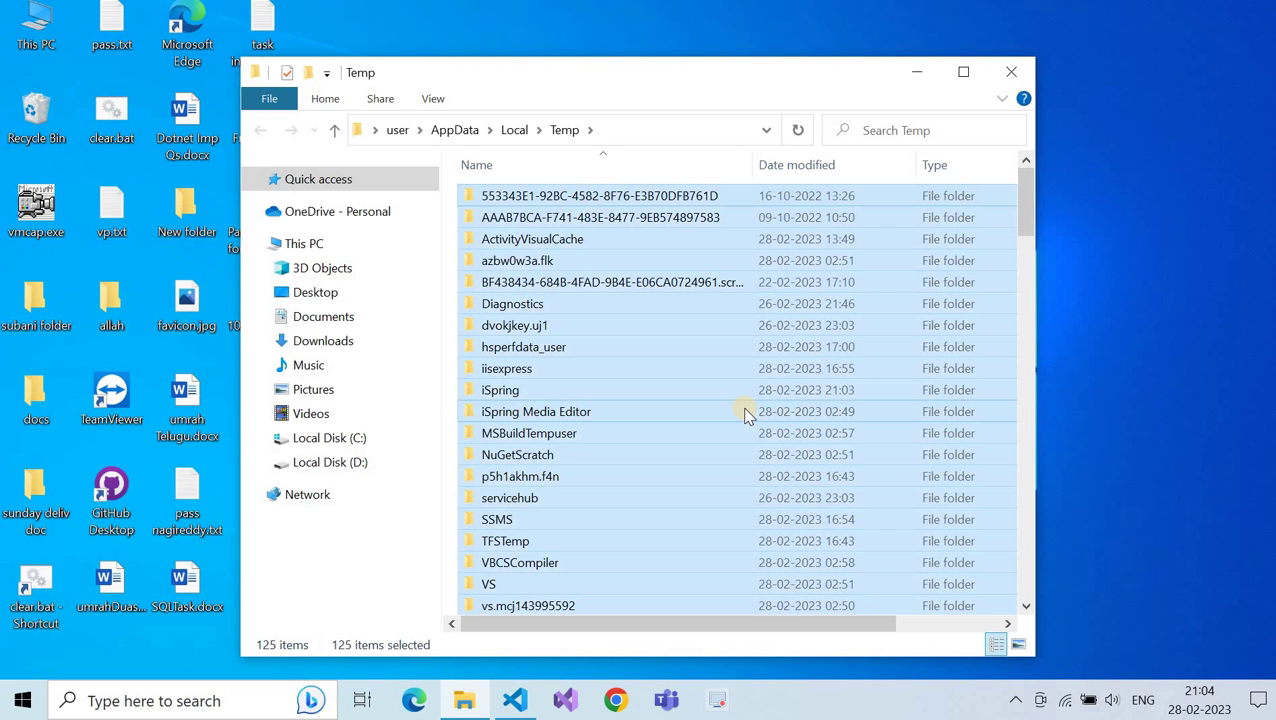
key(shift+Delete)
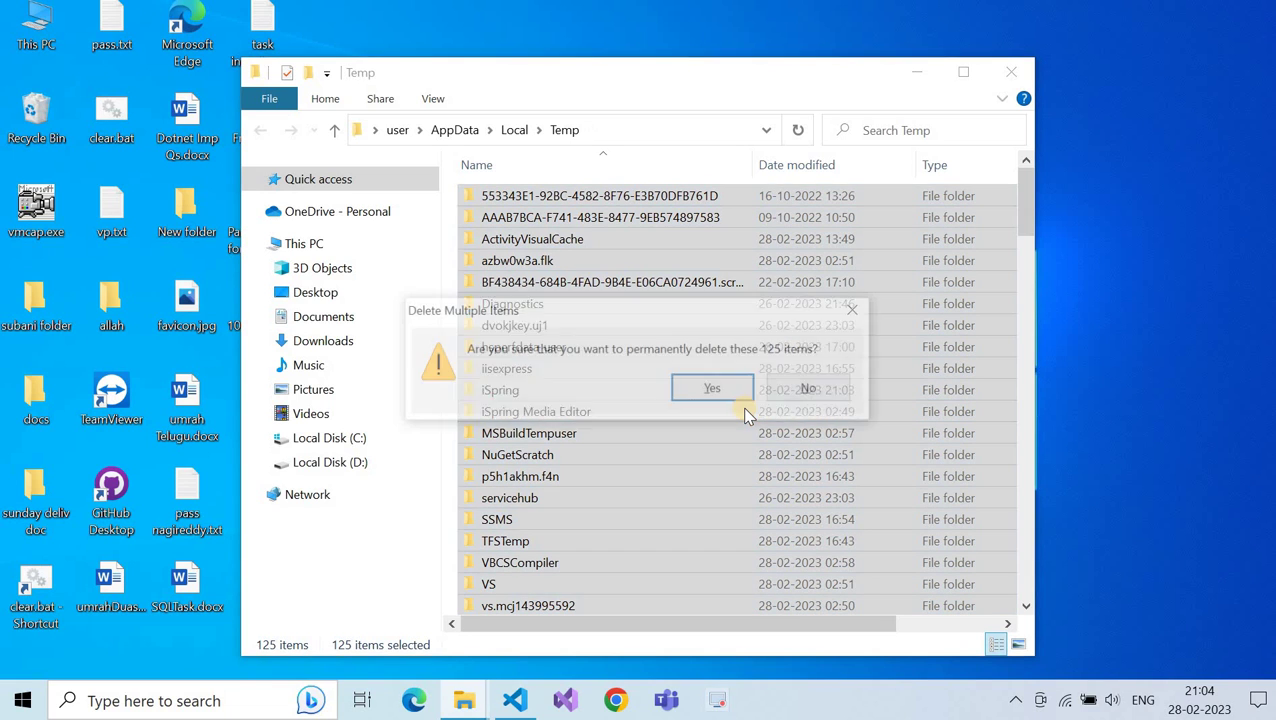
click(745, 410)
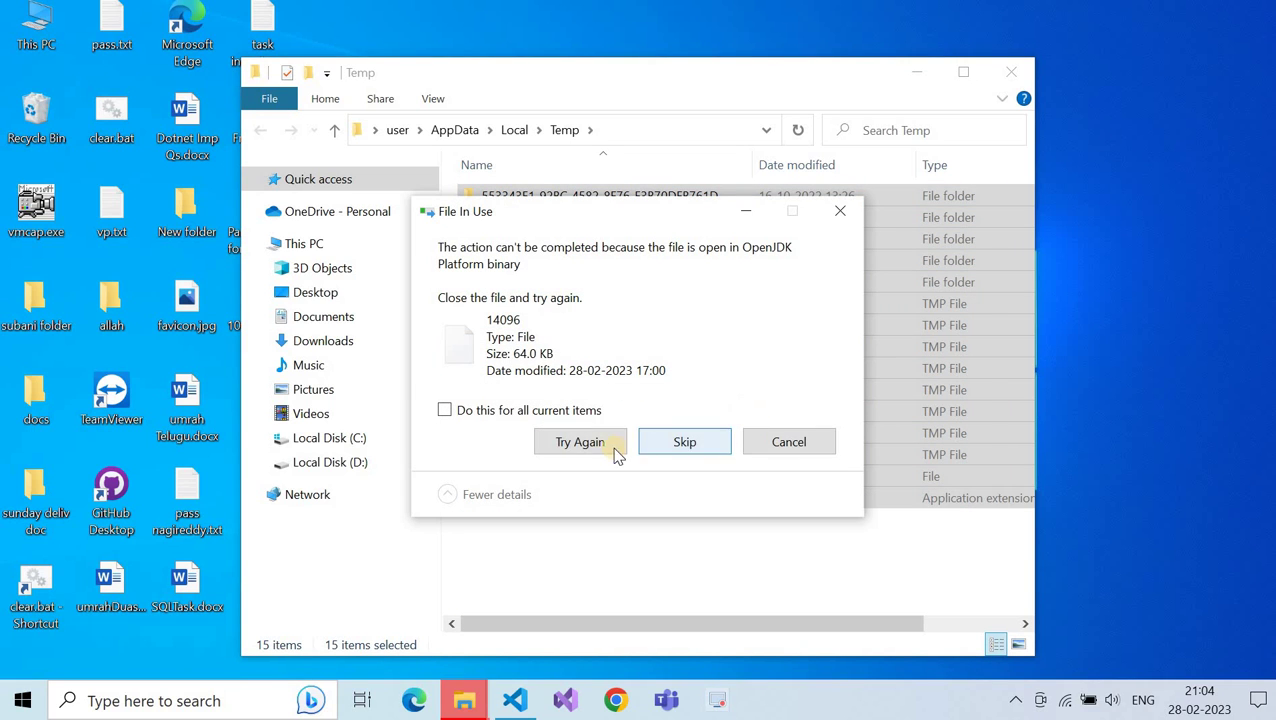
click(592, 448)
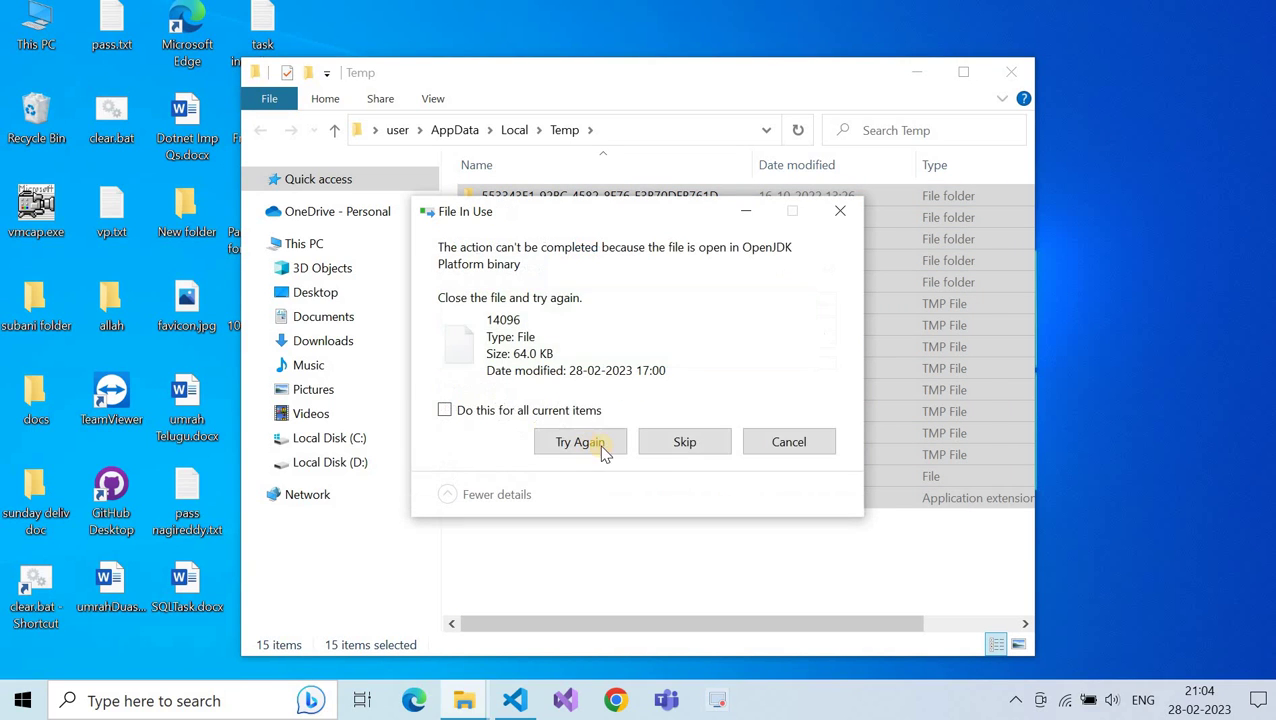
click(606, 442)
click(795, 444)
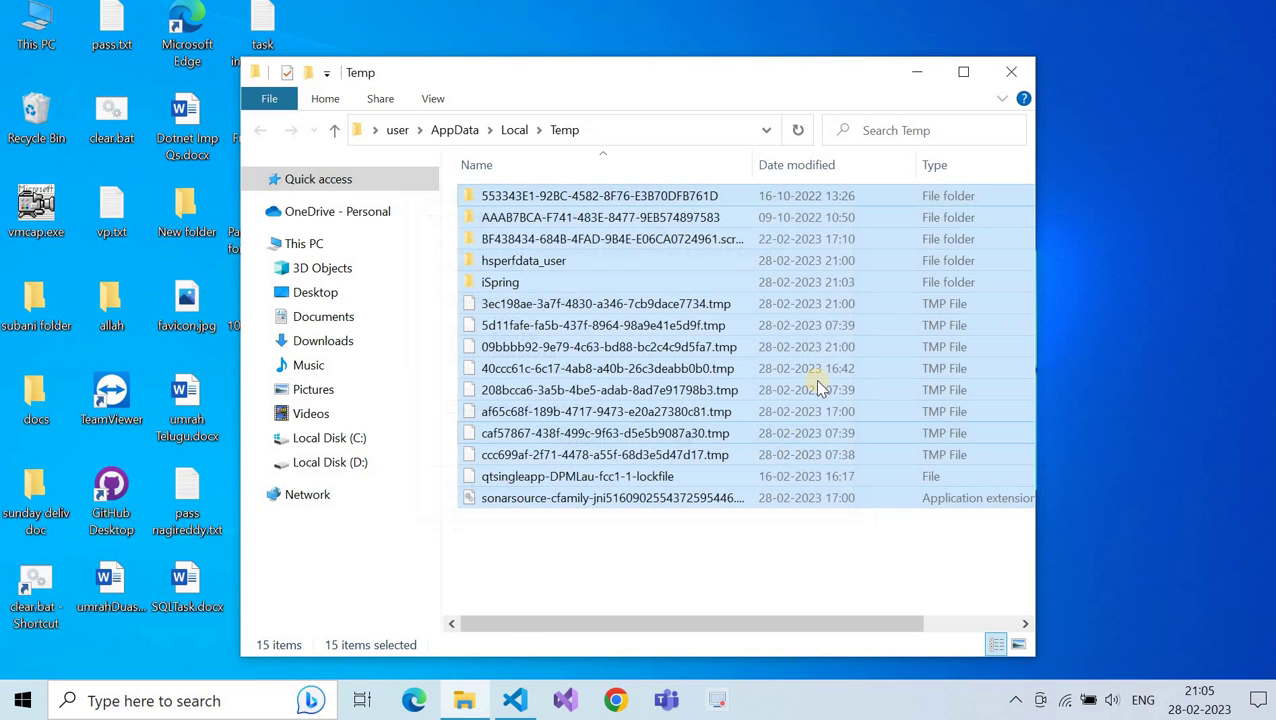
click(1012, 74)
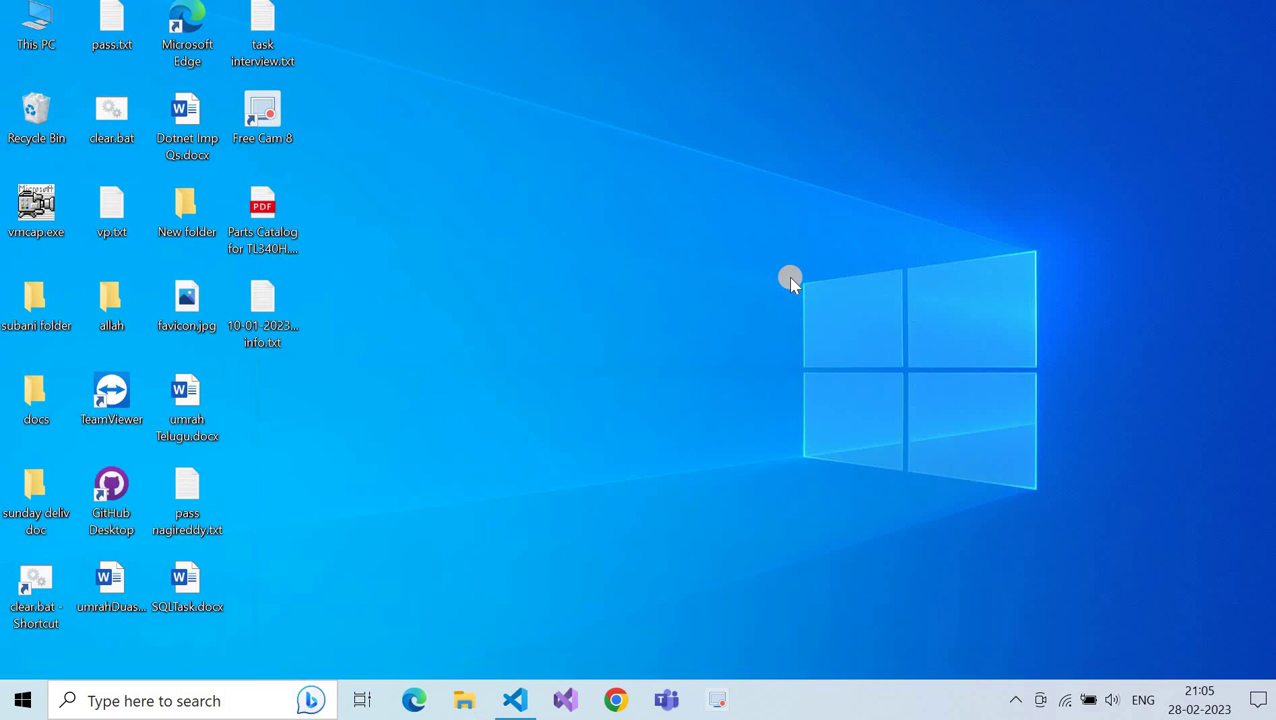
- Open 'recent' from Run, delete all 15 shortcuts, and close the emptied Recent folder
key(super+r)
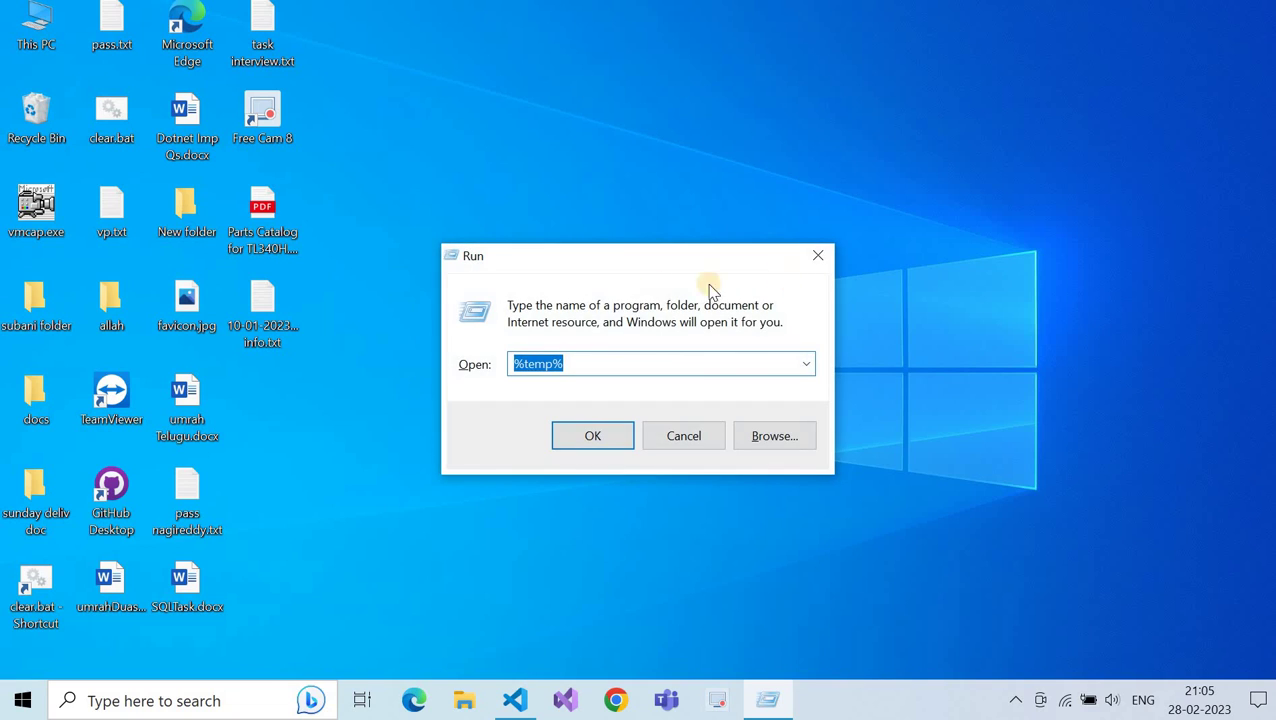
text(recent)
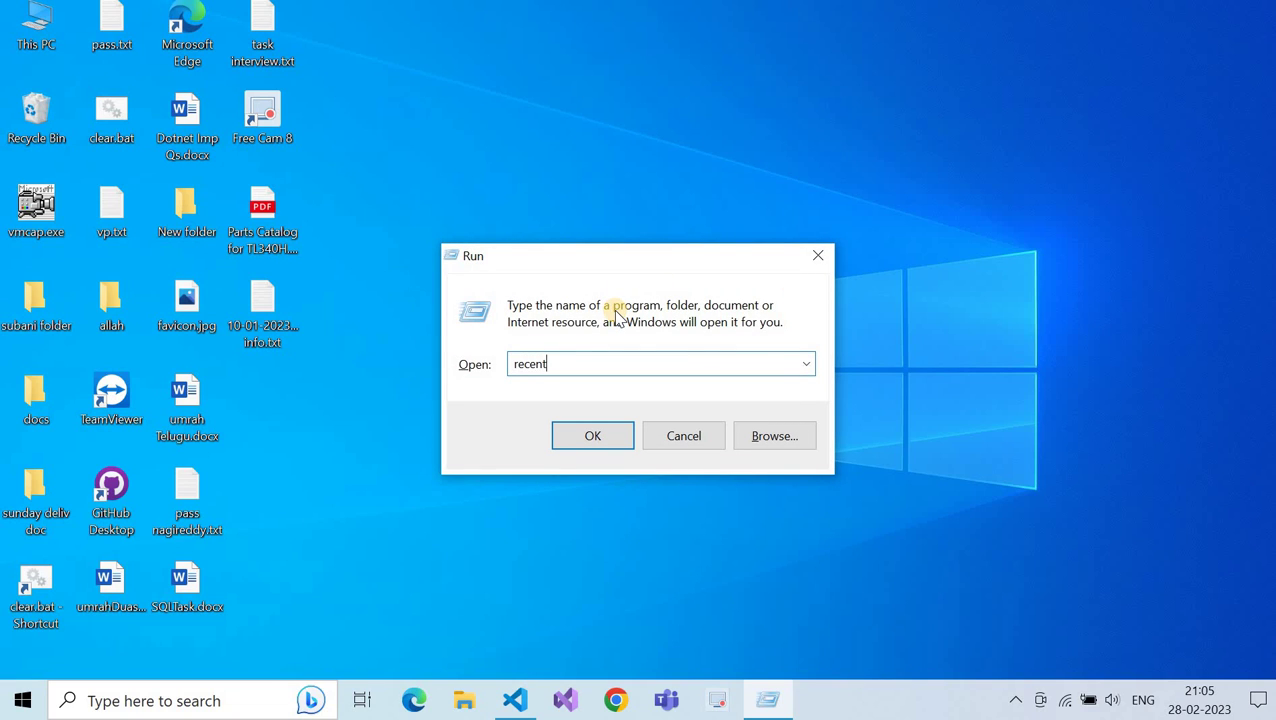
key(Return)
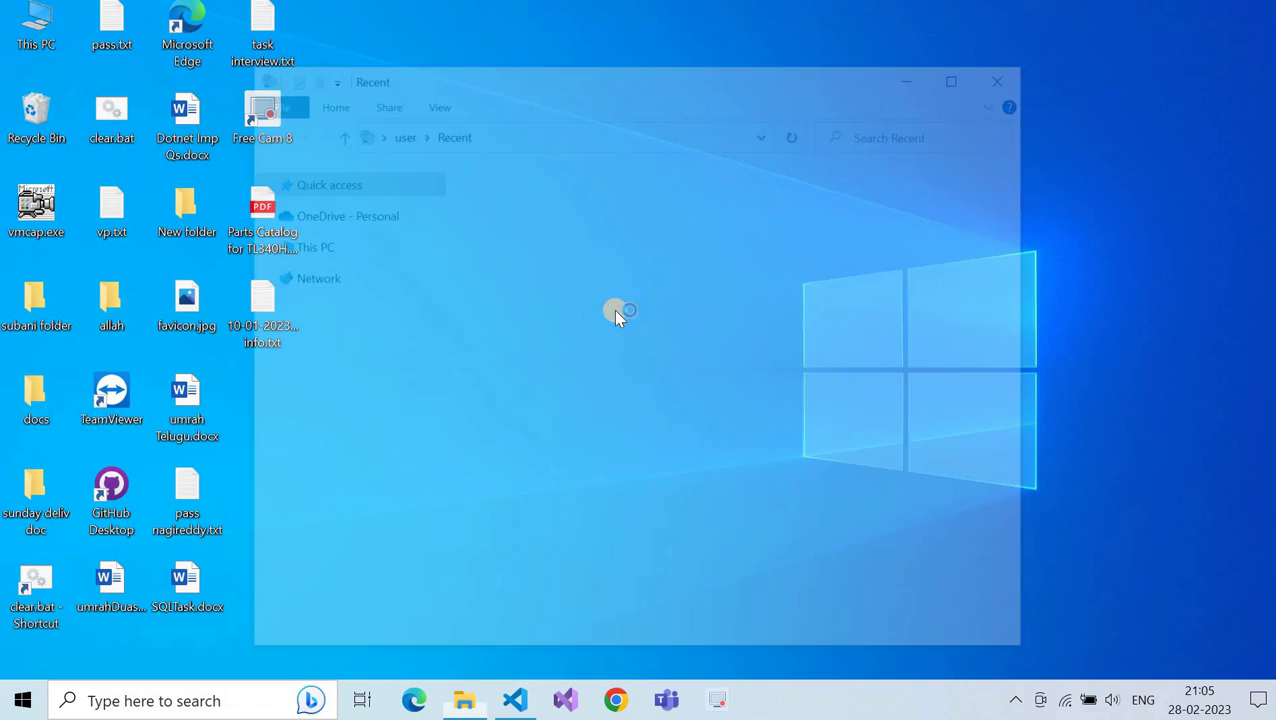
key(ctrl+a)
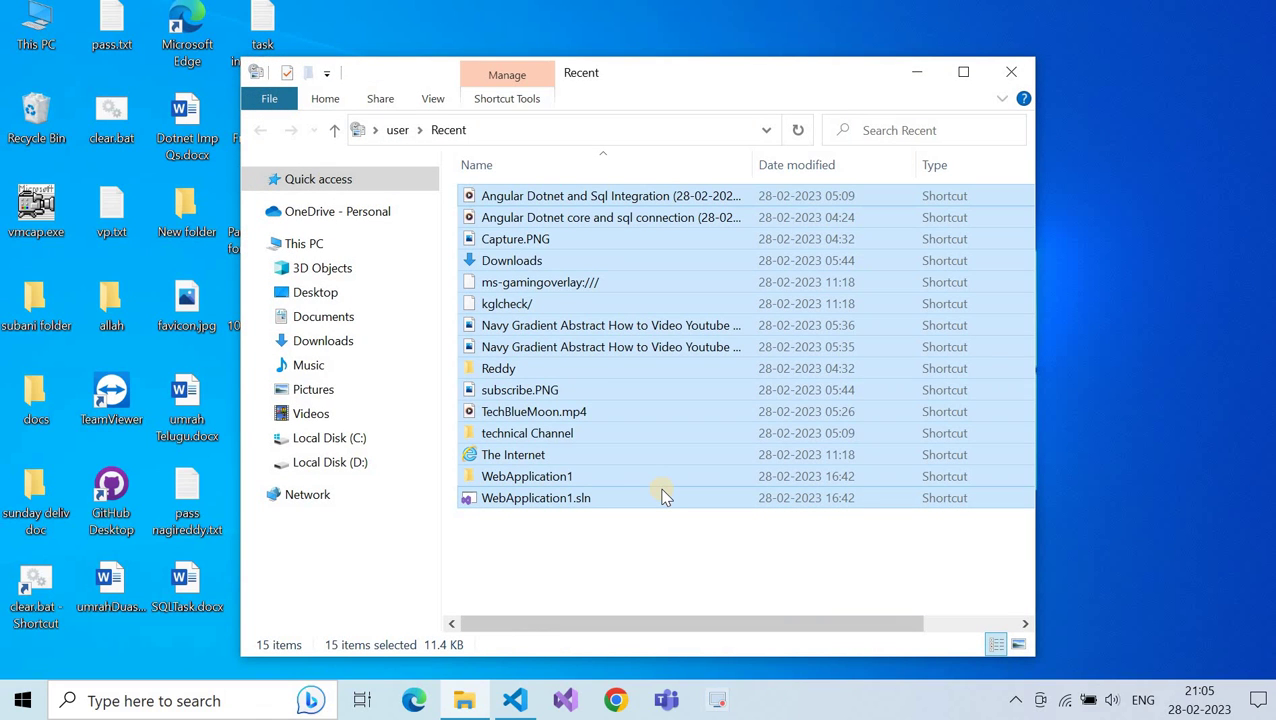
key(Delete)
click(1010, 72)
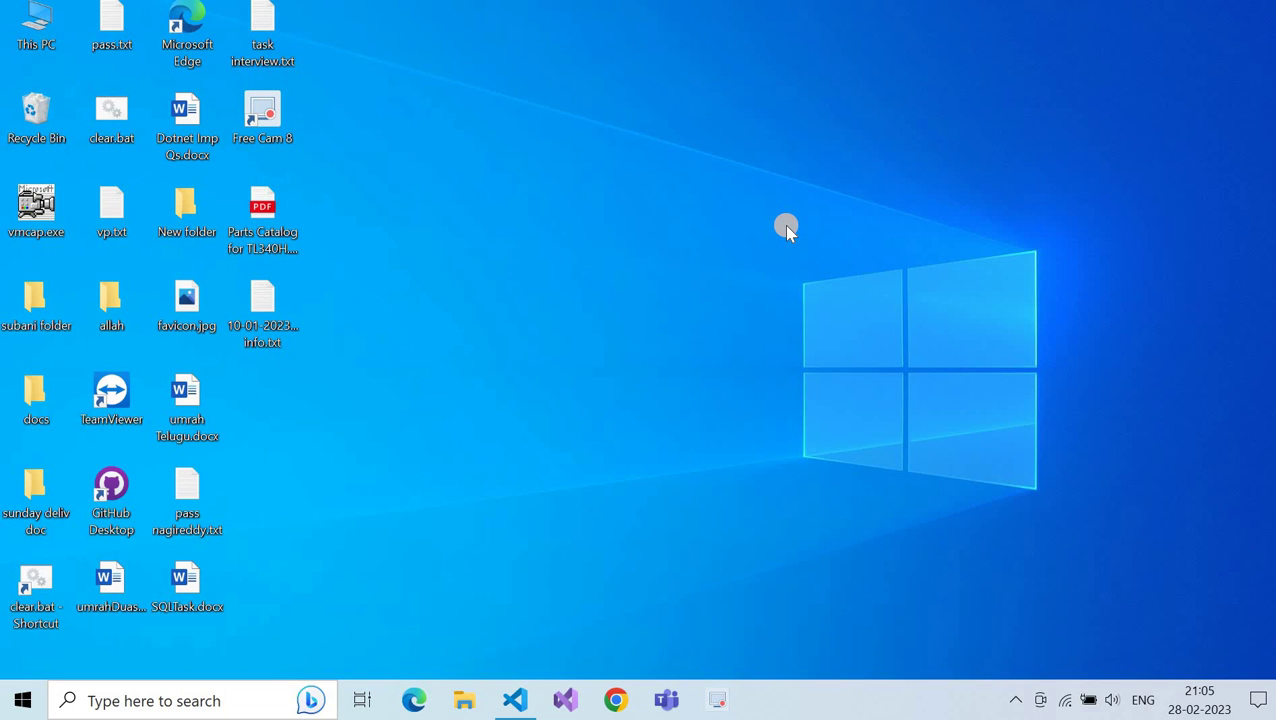
- Open the C:\Windows\Prefetch folder from Run, granting administrator access to it
key(super+r)
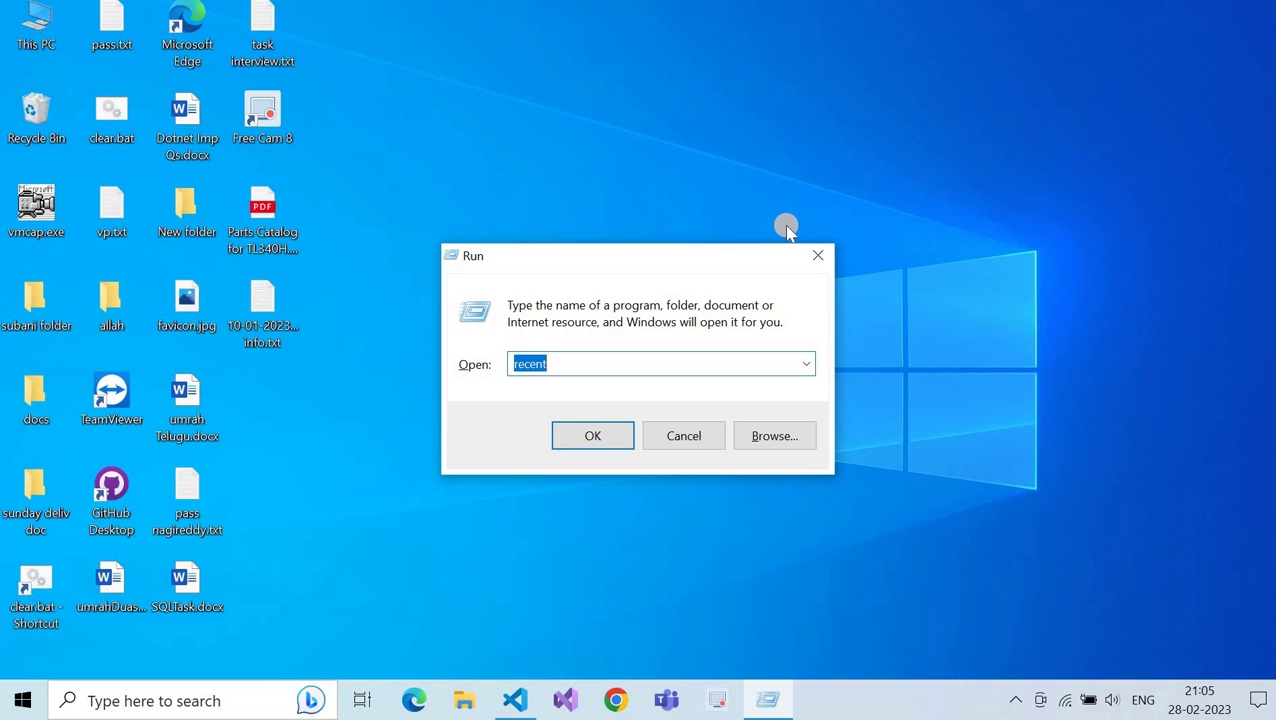
text(prefetc)
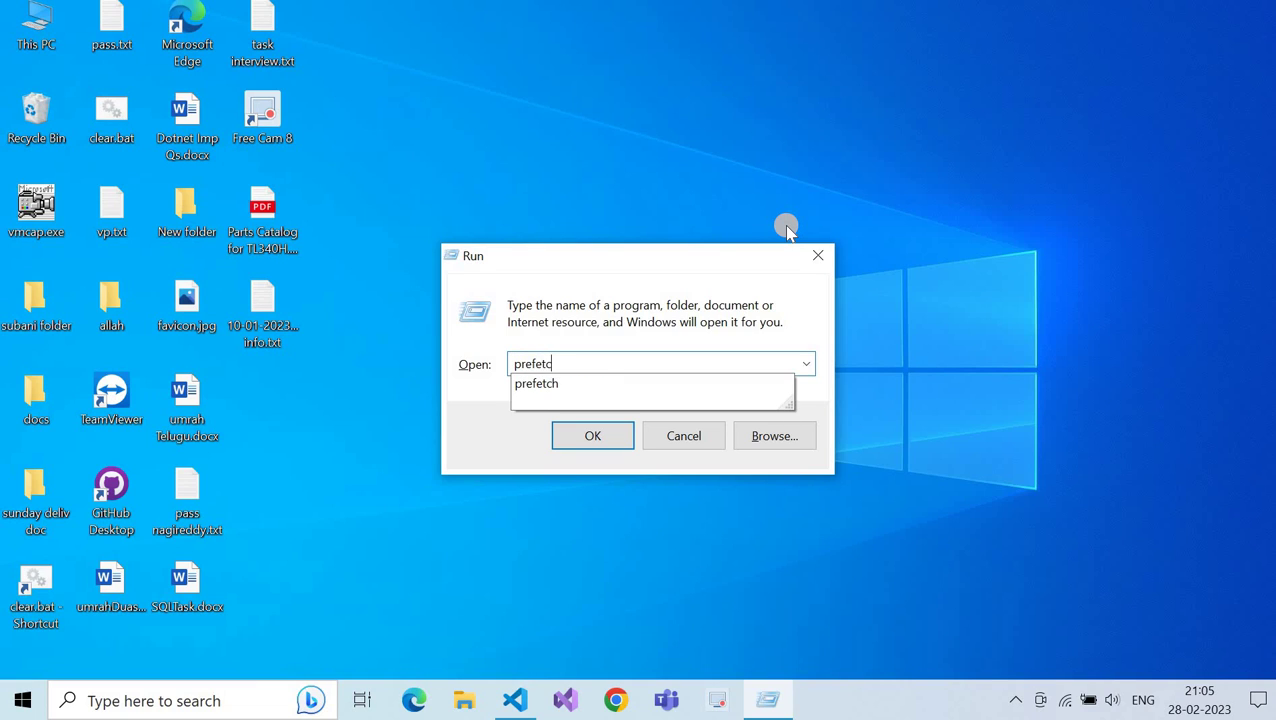
text(h)
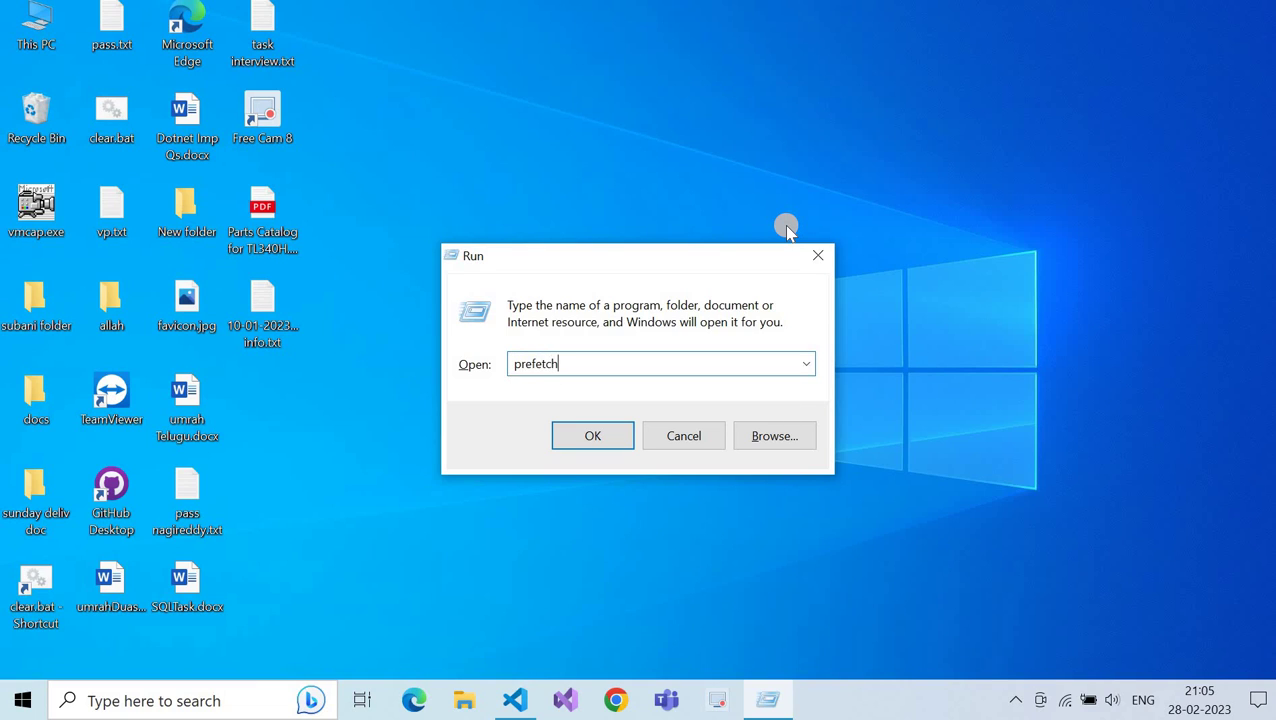
click(596, 437)
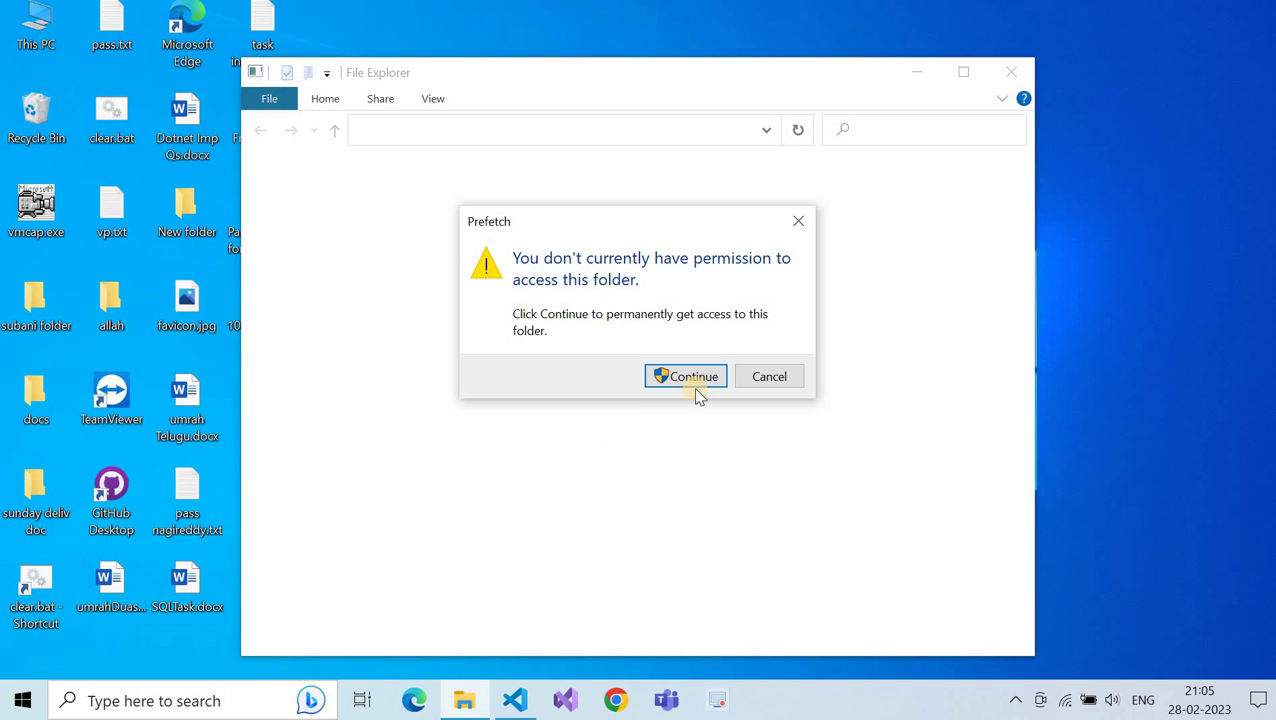
click(696, 380)
click(692, 381)
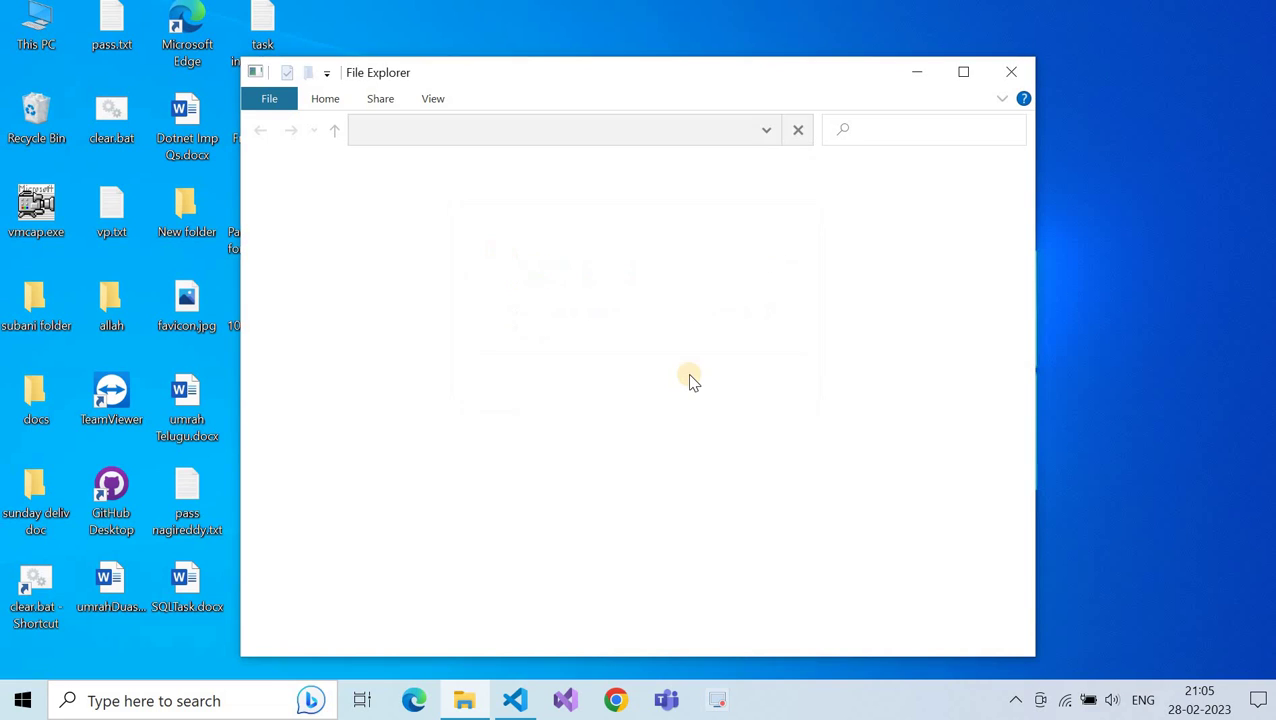
- Permanently delete the 239 Prefetch files, skipping the SysMain-locked ones, and close the folder
key(ctrl+a)
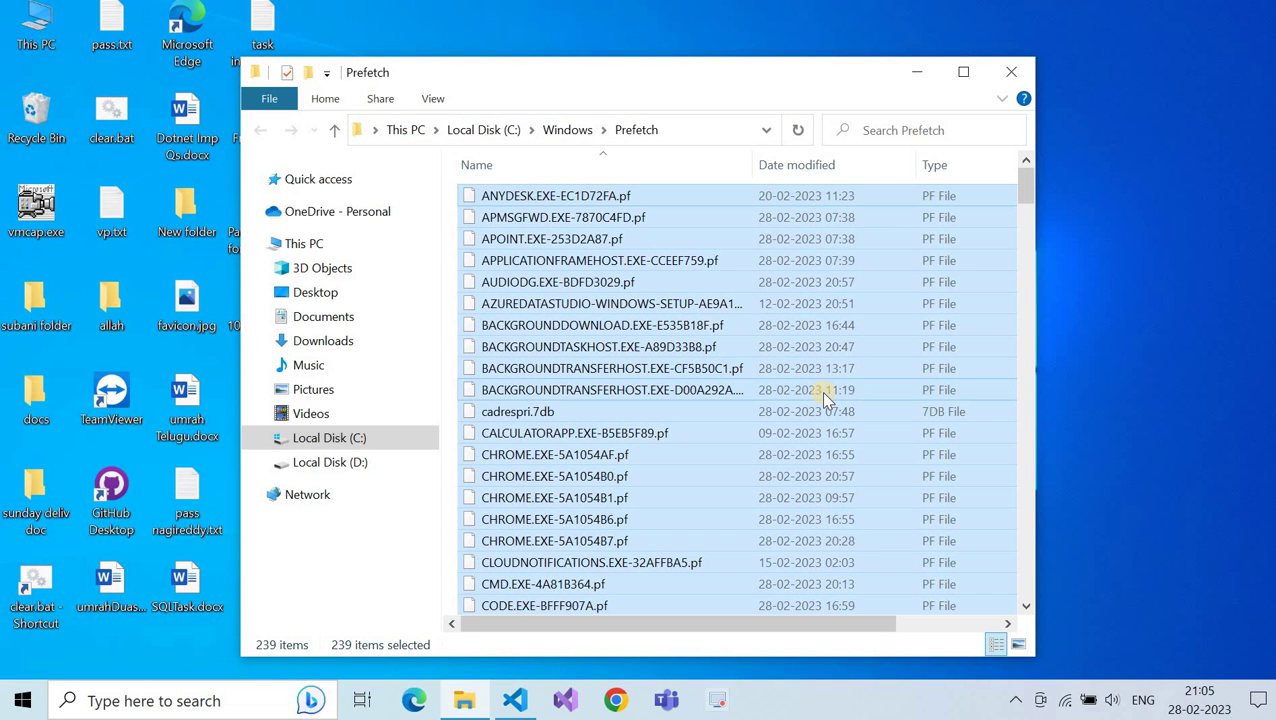
key(shift+Delete)
click(714, 390)
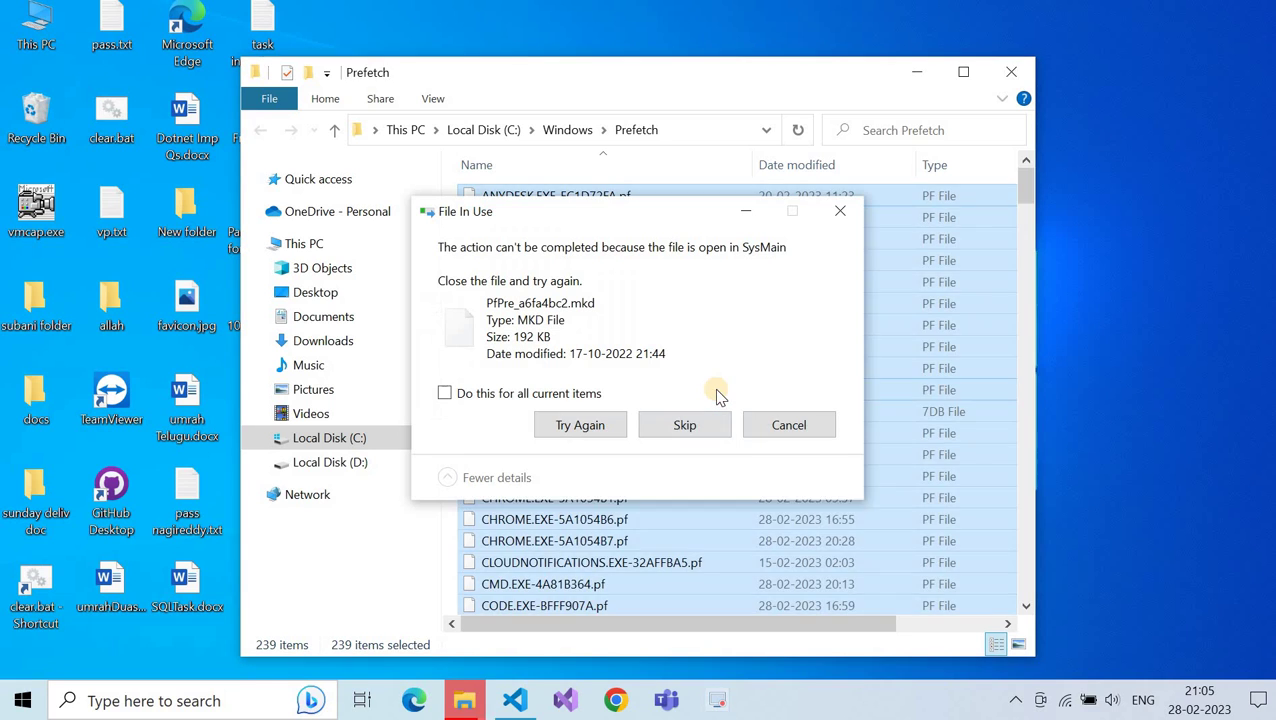
click(587, 421)
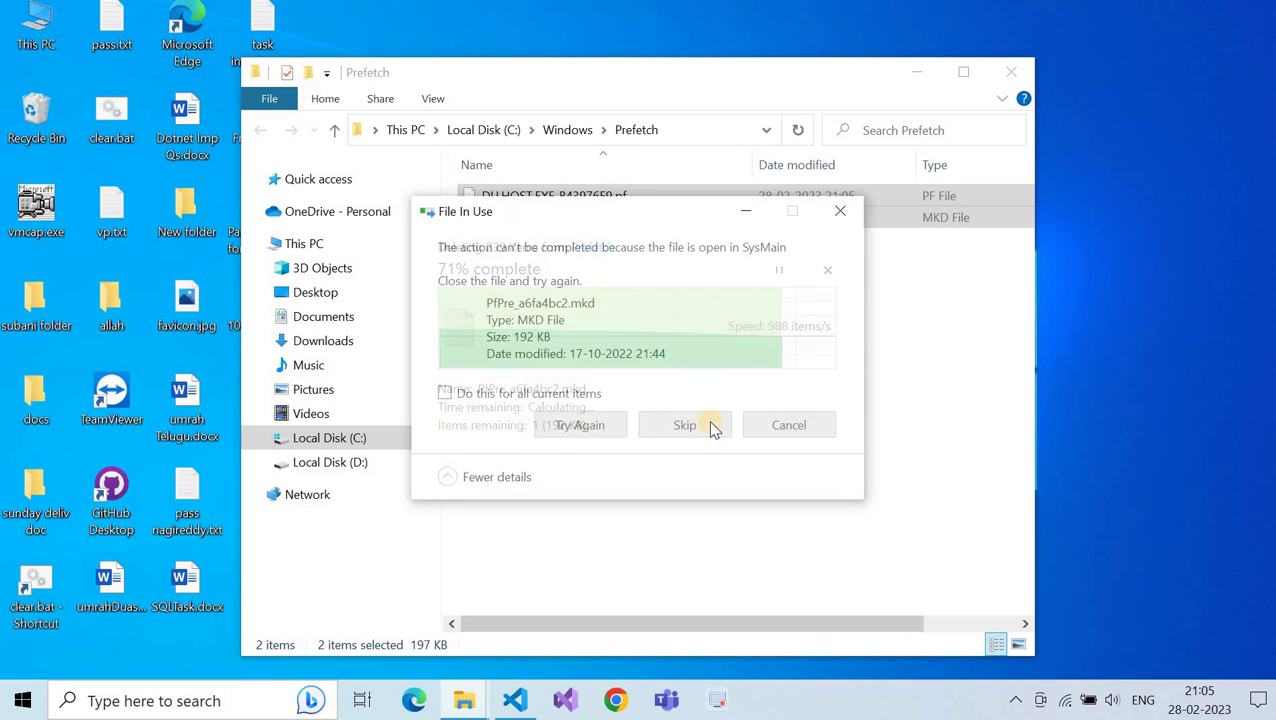
click(786, 425)
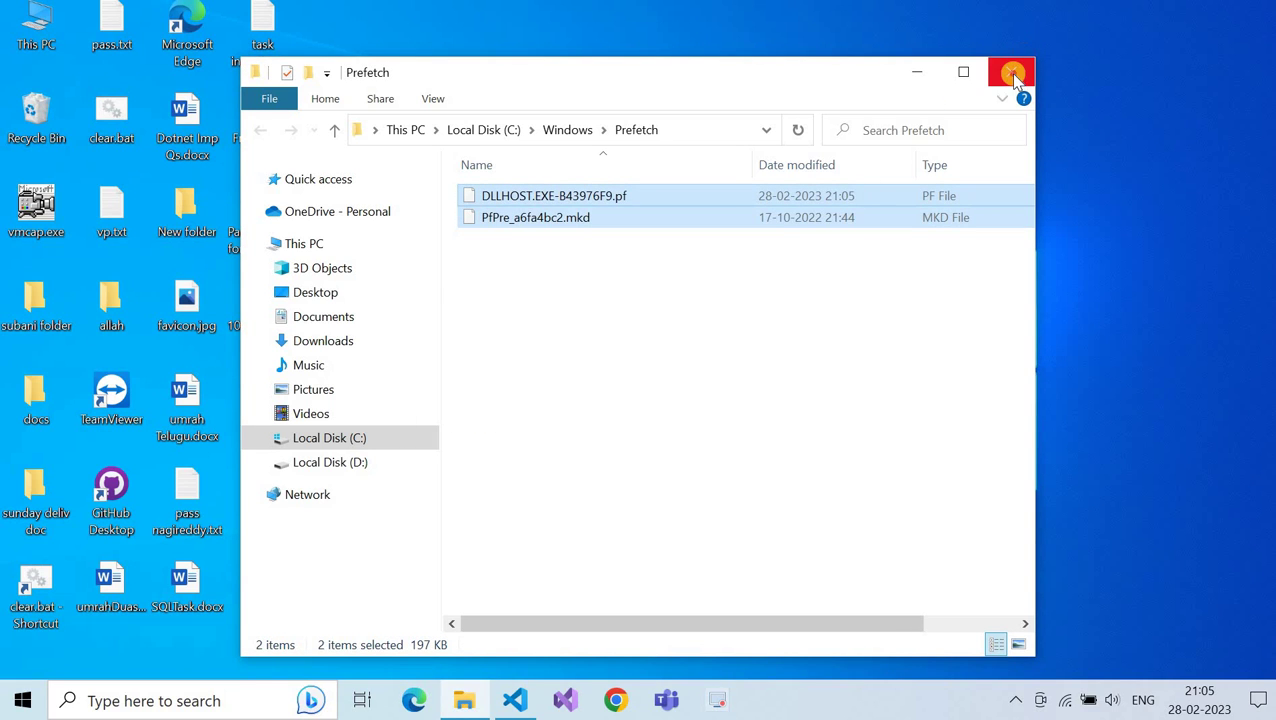
click(1011, 72)
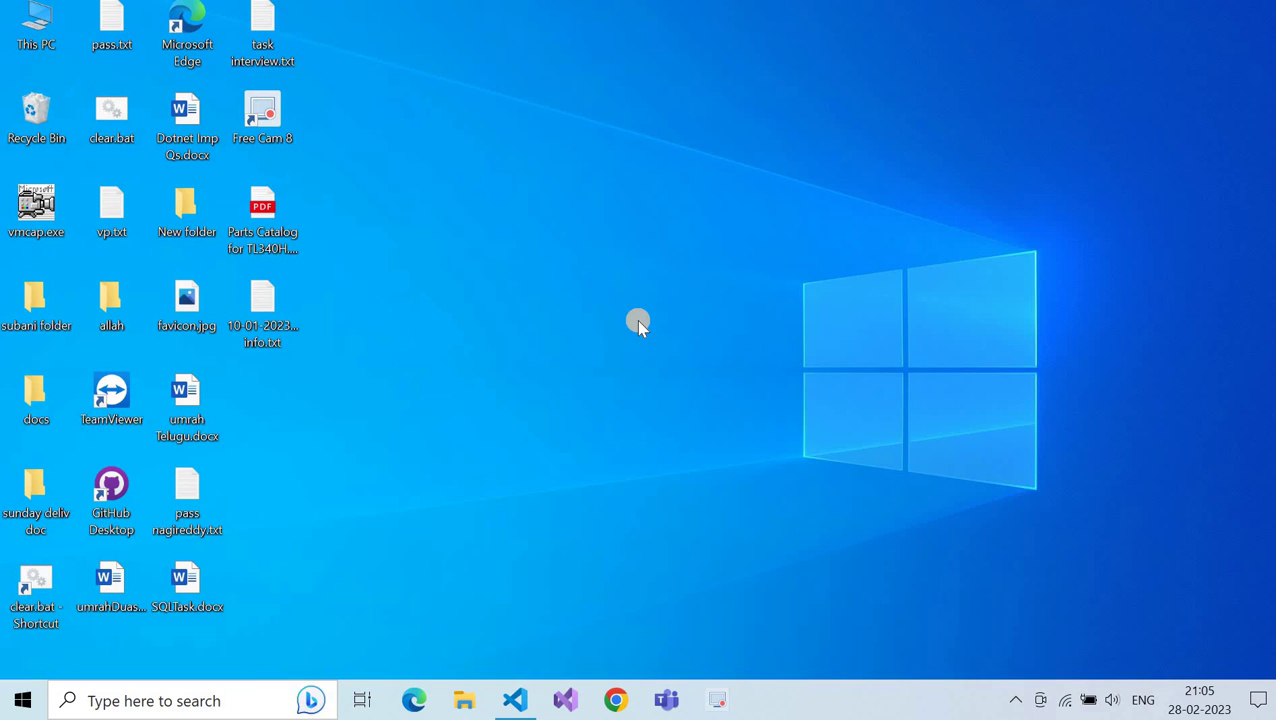
- Launch Disk Clean-up with cleanmgr and choose drive C:
key(super+r)
text(cle)
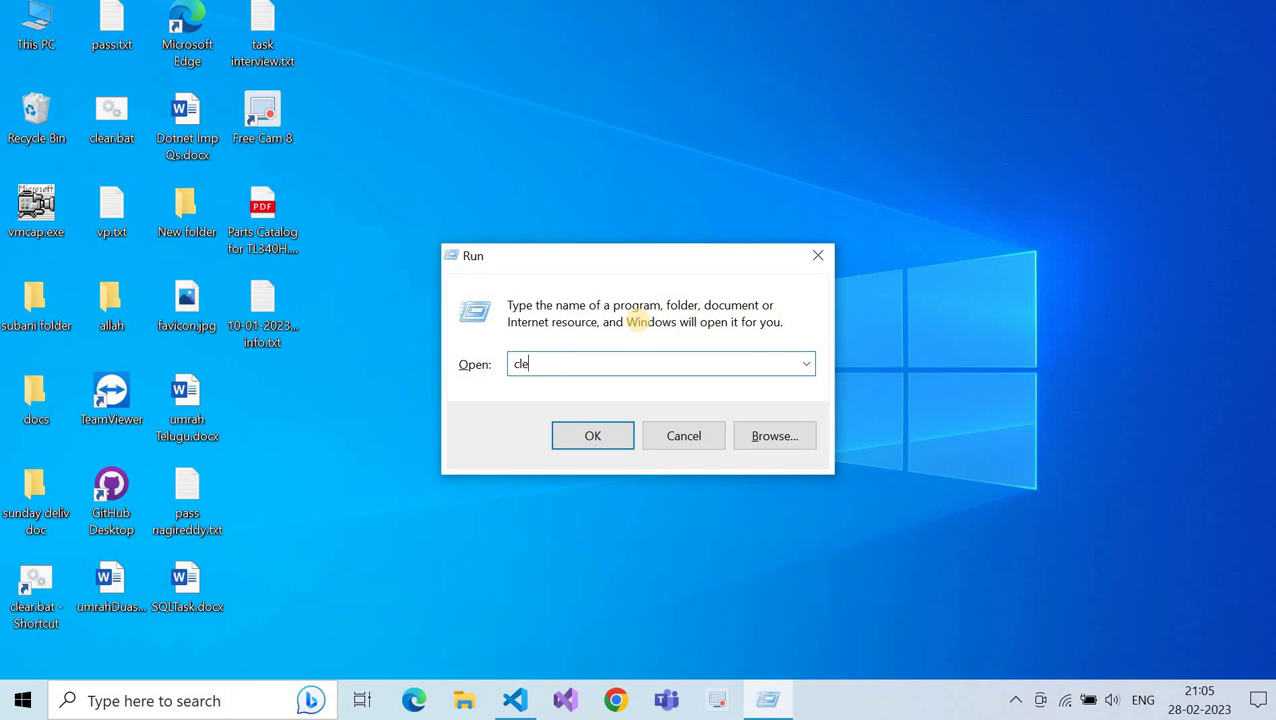
text(anmgr)
click(605, 430)
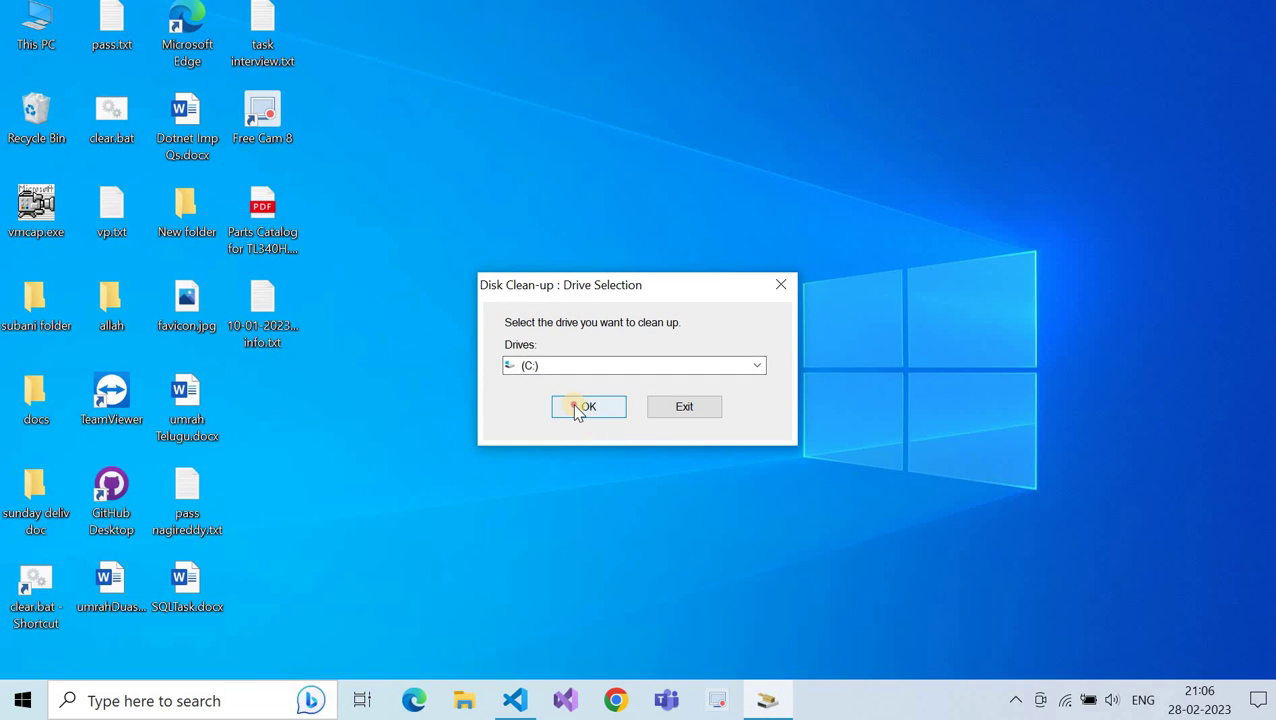
click(573, 406)
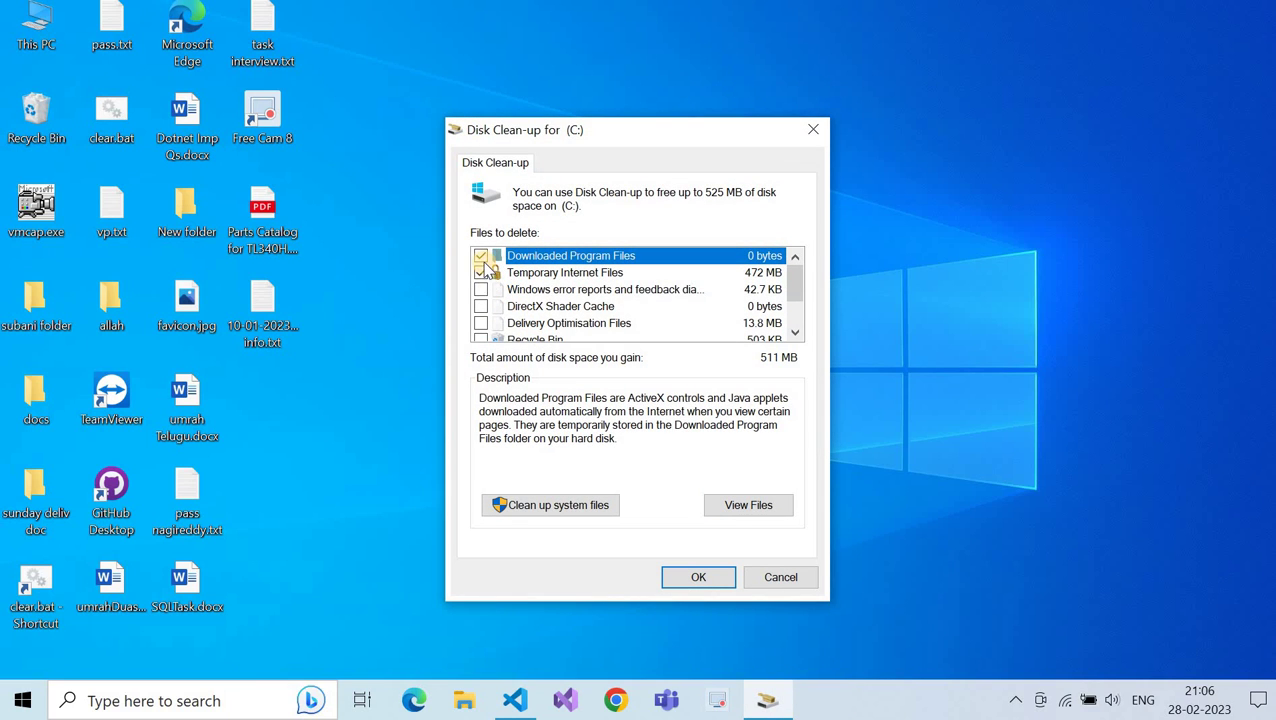
scroll(484, 300, down, 1)
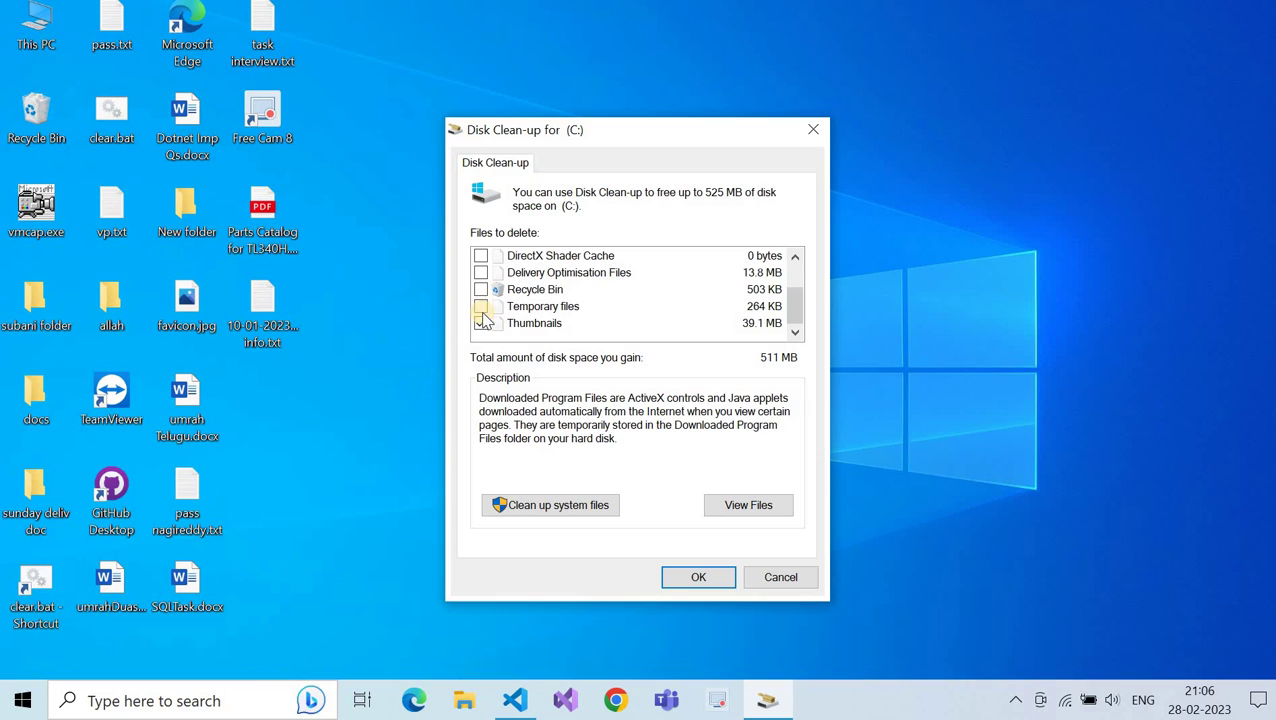
scroll(484, 326, up, 1)
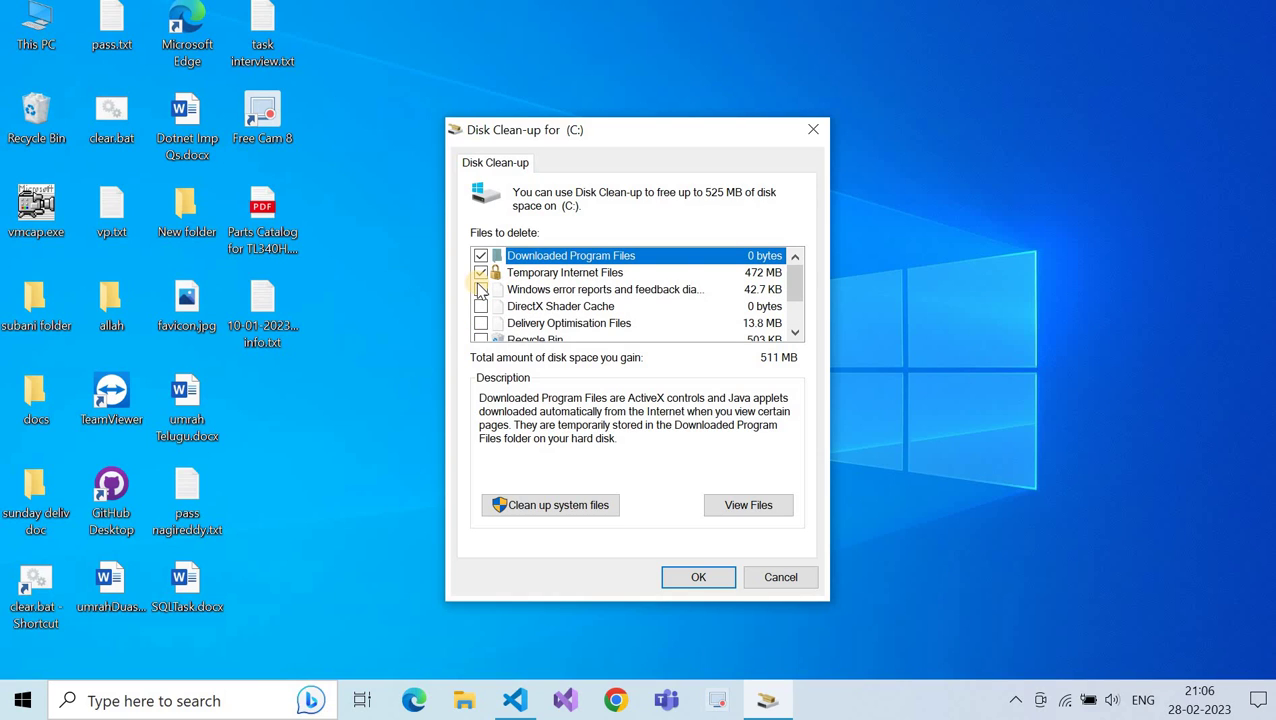
- Tick error reports, DirectX Shader Cache, Delivery Optimisation, Recycle Bin and Temporary files, then delete them
click(481, 290)
click(481, 306)
click(481, 323)
scroll(481, 320, down, 1)
click(481, 289)
click(481, 306)
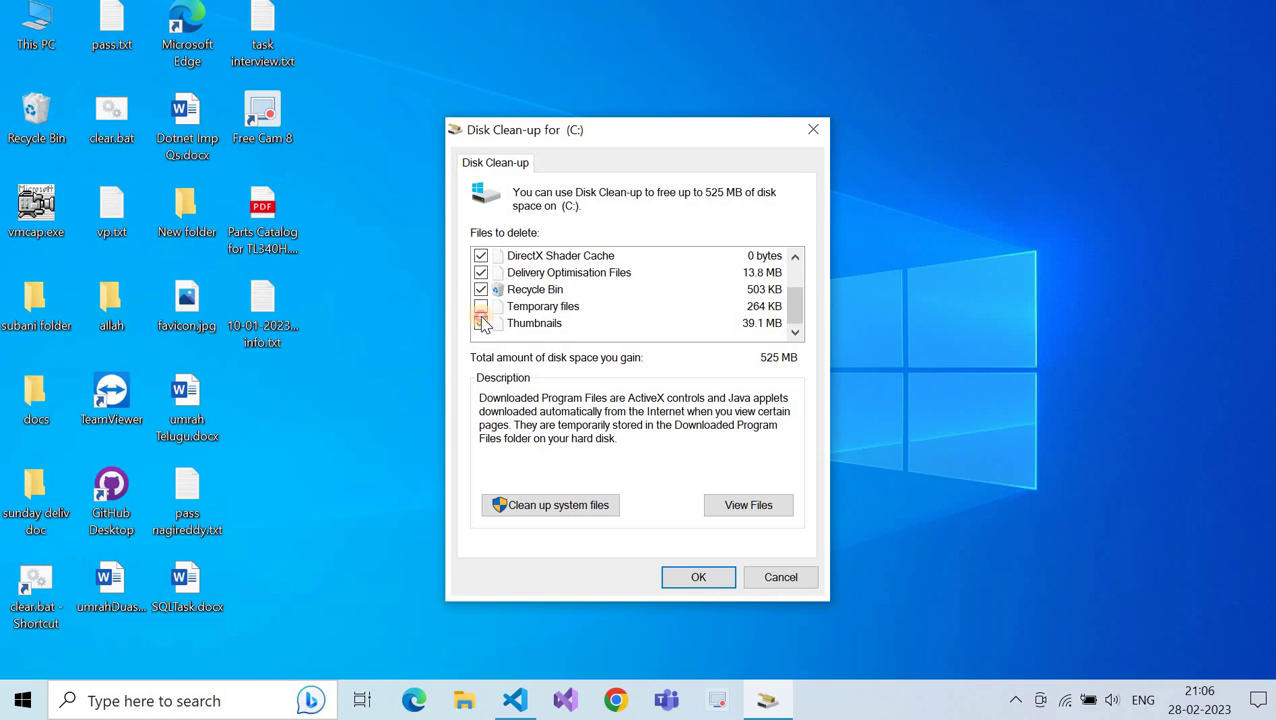
scroll(485, 315, up, 1)
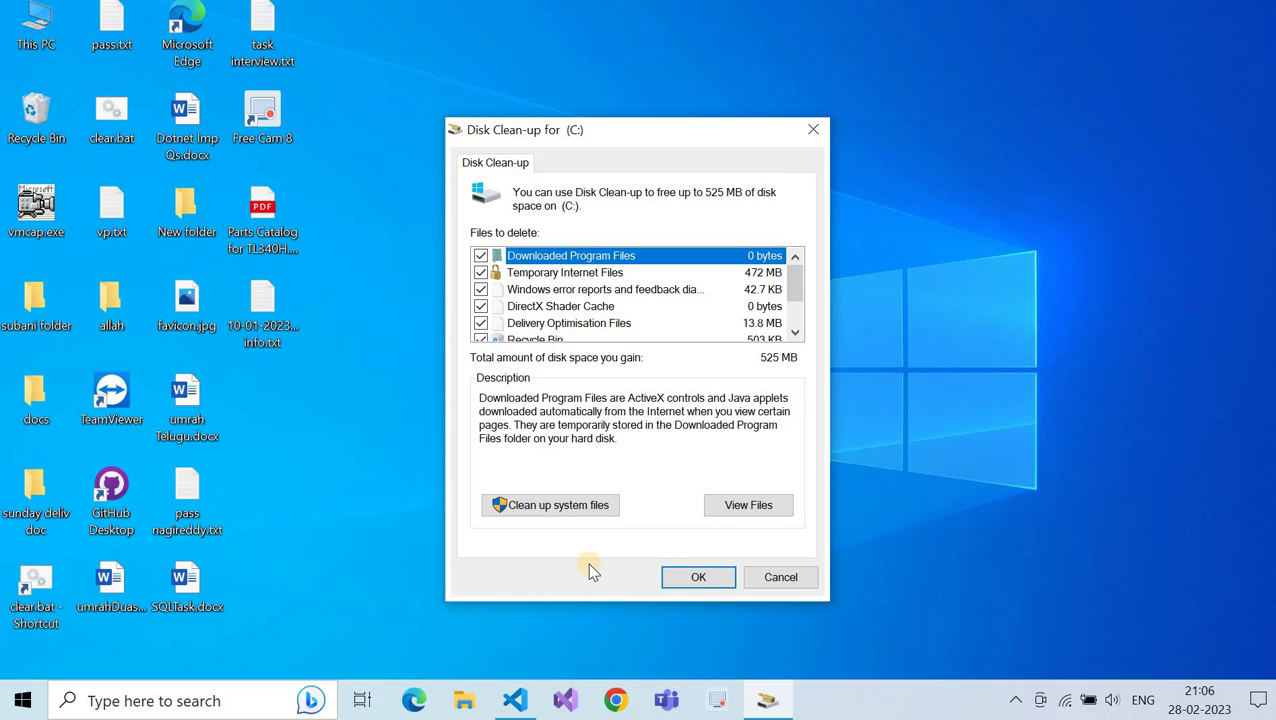
click(702, 577)
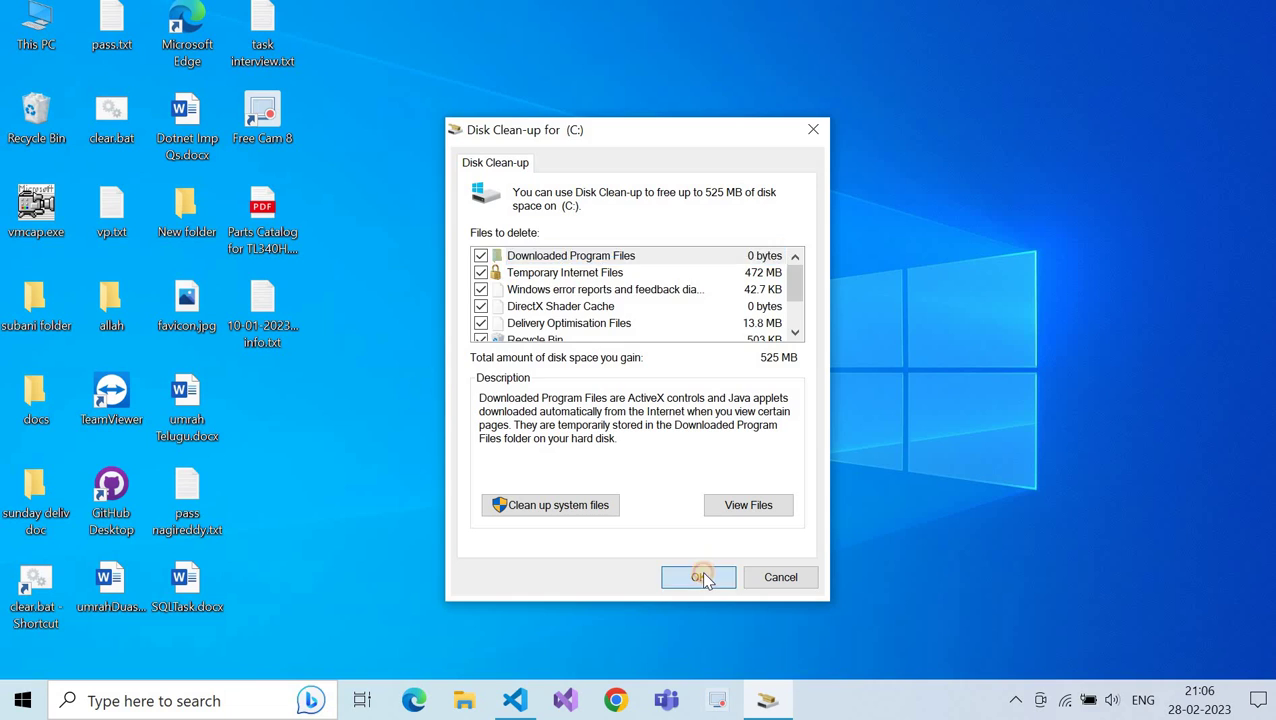
click(689, 360)
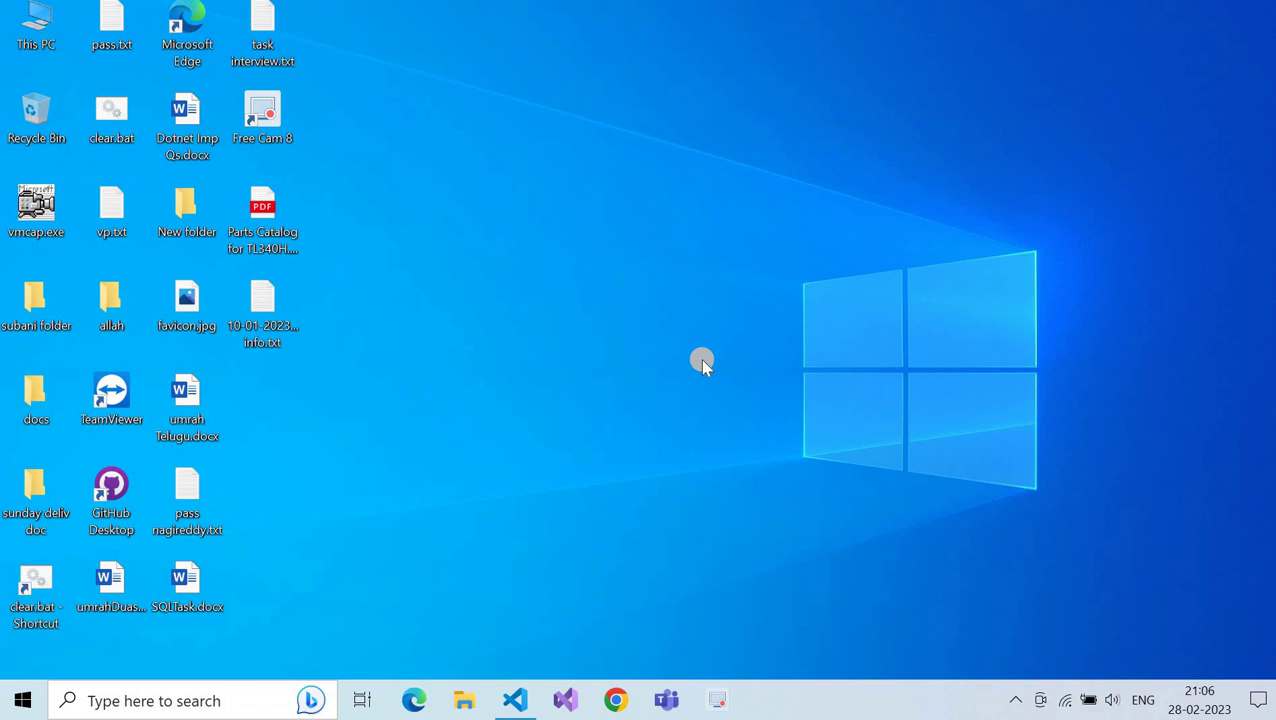
- Refresh the desktop three times from its right-click menu
right_click(618, 305)
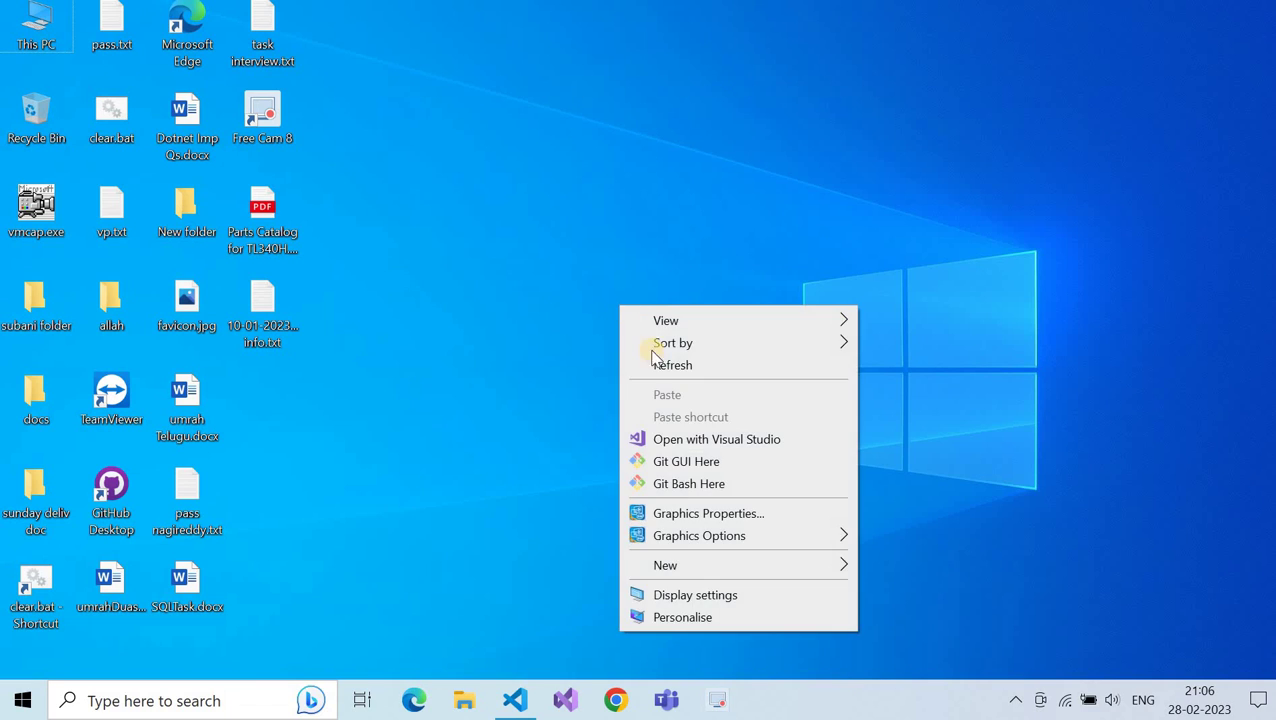
click(664, 362)
right_click(563, 167)
click(612, 230)
right_click(540, 136)
click(602, 195)
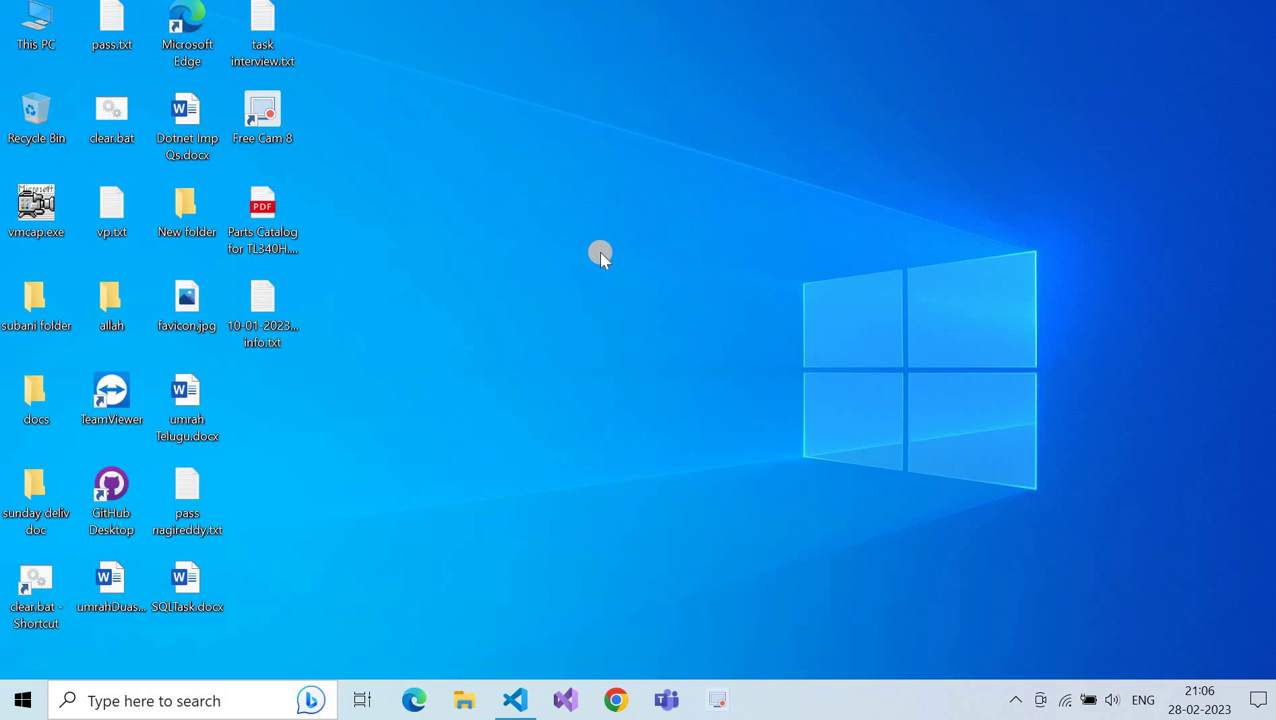